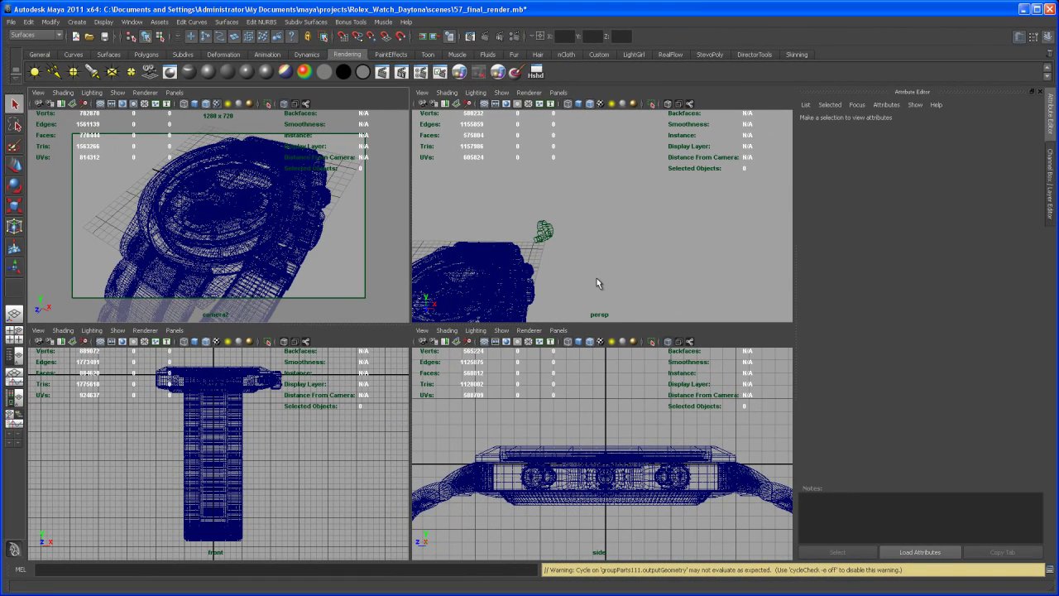
# - Look through camera2 in the second perspective panel and tumble it to reframe the watch
pyautogui.click(545, 231)
pyautogui.click(559, 93)
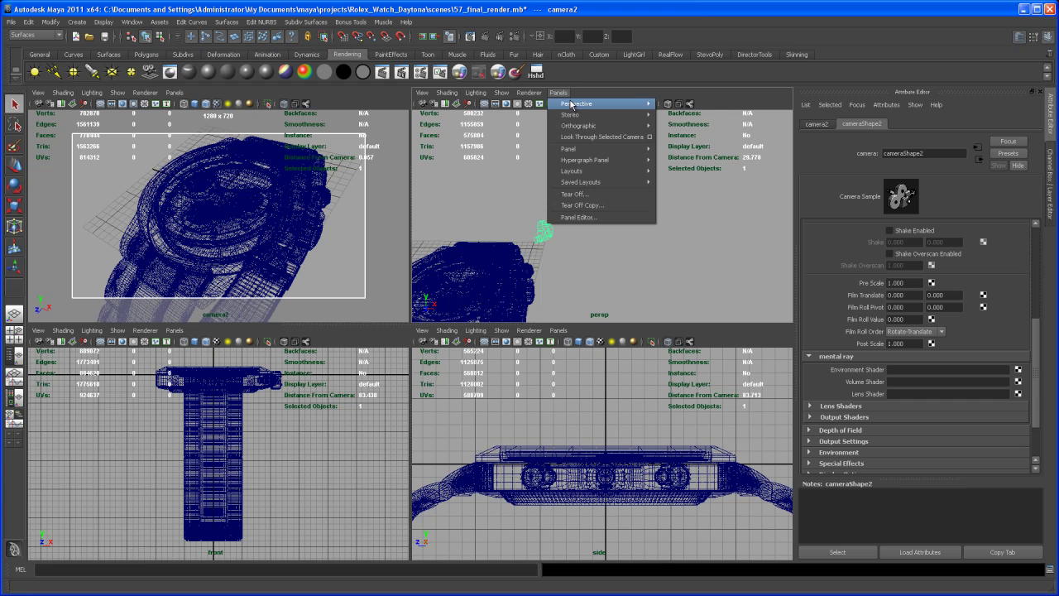
pyautogui.moveTo(596, 103)
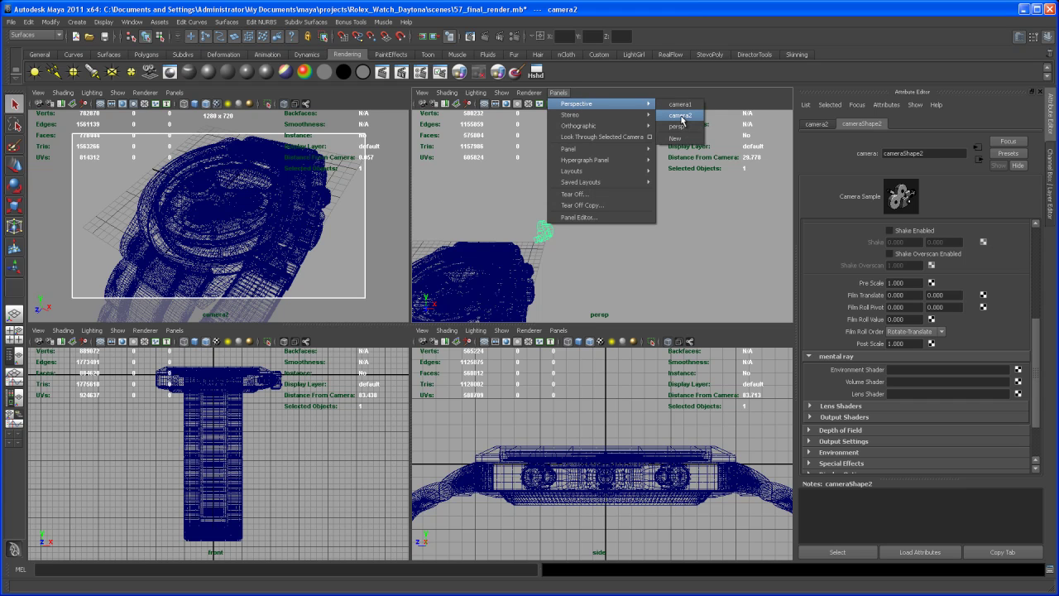
pyautogui.click(682, 121)
pyautogui.moveTo(657, 236)
pyautogui.keyDown('alt'); pyautogui.mouseDown()
pyautogui.moveTo(608, 223)
pyautogui.moveTo(658, 239)
pyautogui.mouseUp(); pyautogui.keyUp('alt')
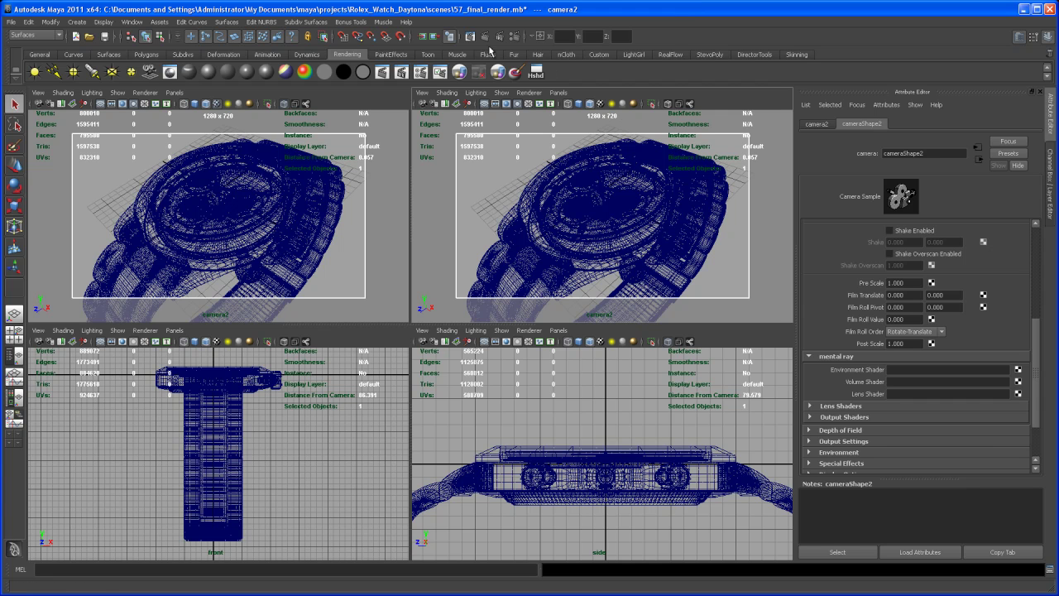
# - Open mental ray Render Settings and scroll through the Common tab's output and image-size options
pyautogui.click(513, 37)
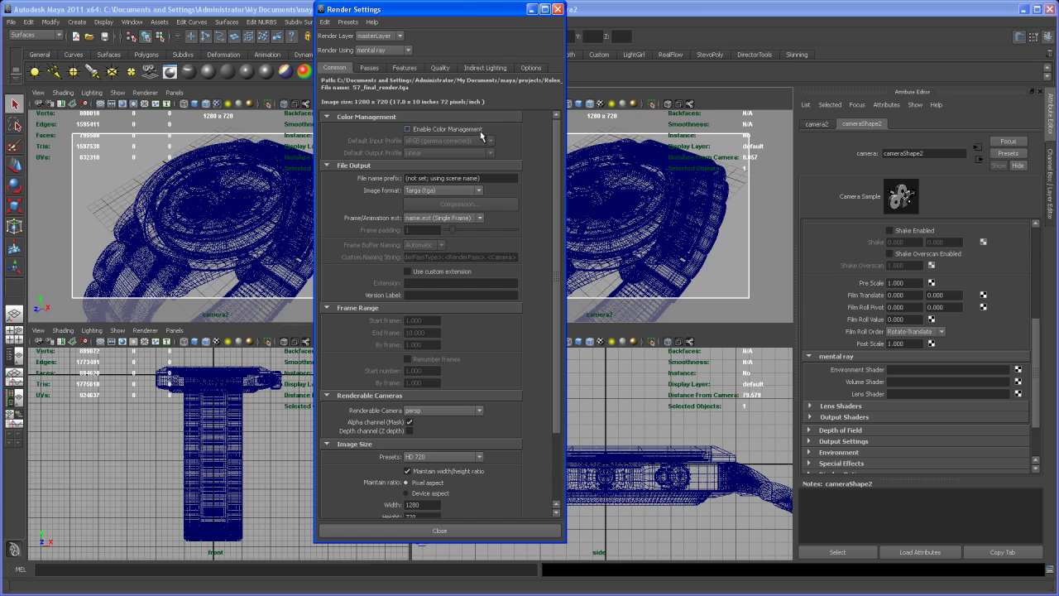
pyautogui.moveTo(555, 230); pyautogui.dragTo(553, 331)
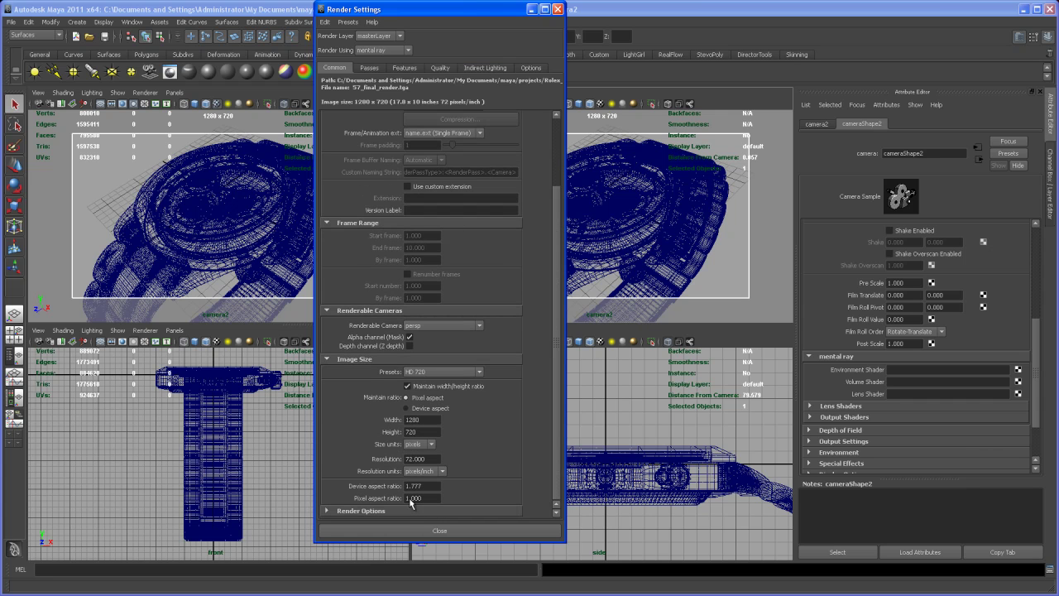
pyautogui.moveTo(556, 366); pyautogui.dragTo(494, 433)
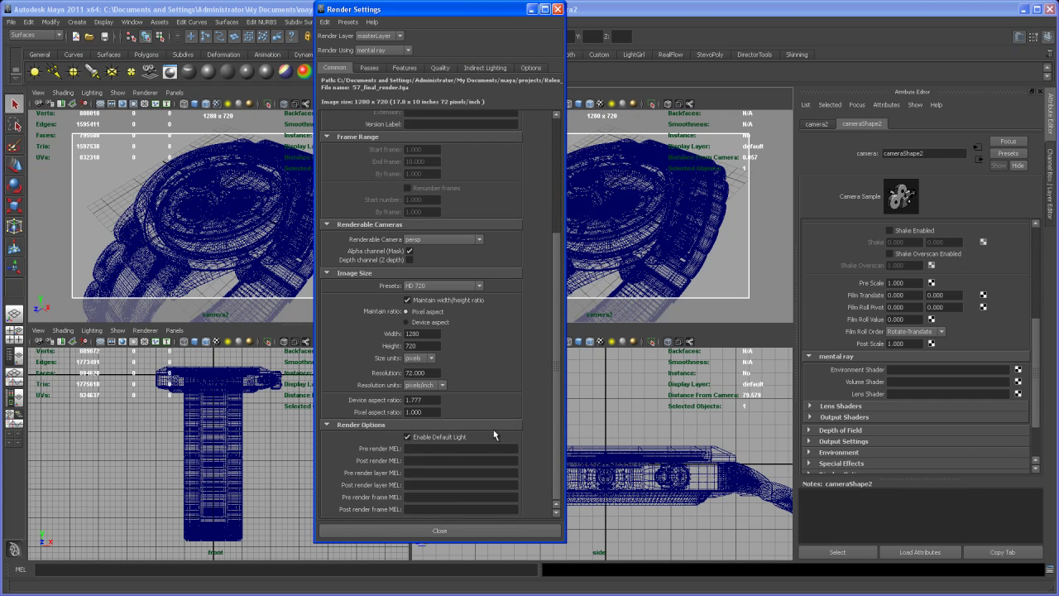
pyautogui.scroll(3, 542, 228)
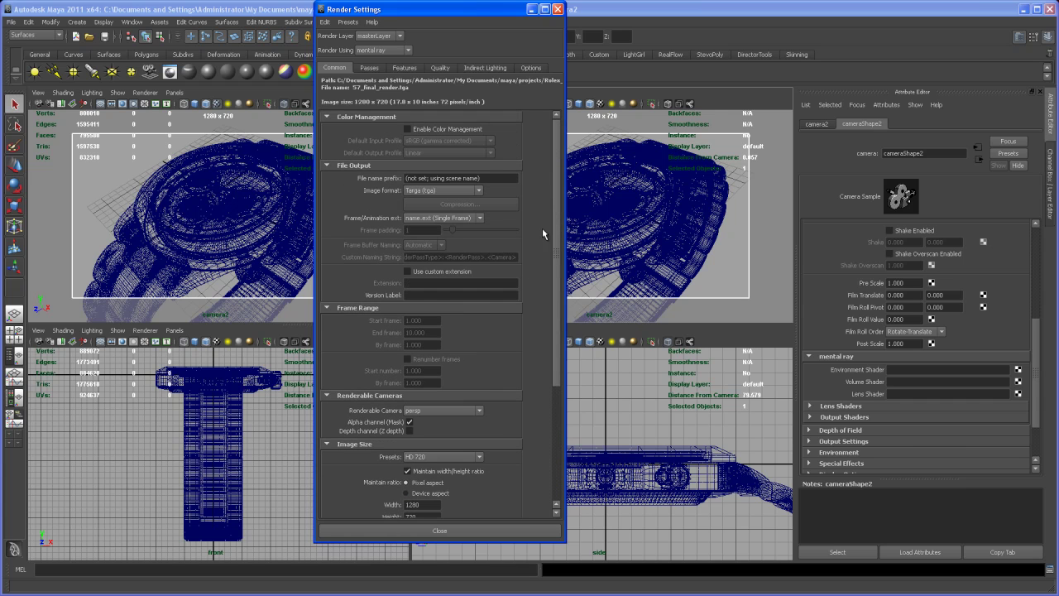
# - Create Image Based Lighting on the Indirect Lighting tab, using sourceimages/rolex_hdr.hdr as its image
pyautogui.click(484, 69)
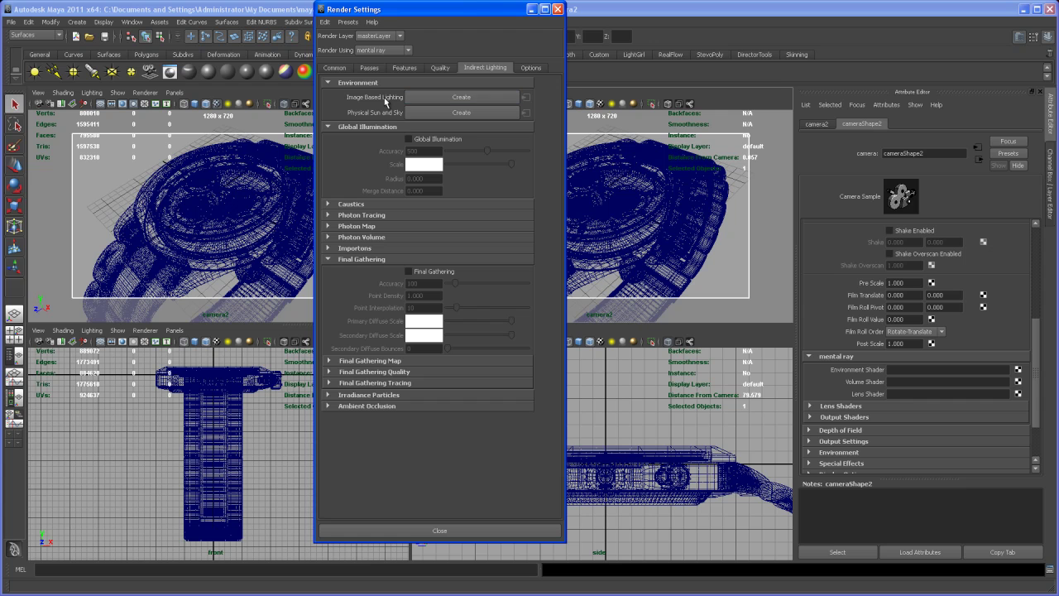
pyautogui.click(451, 97)
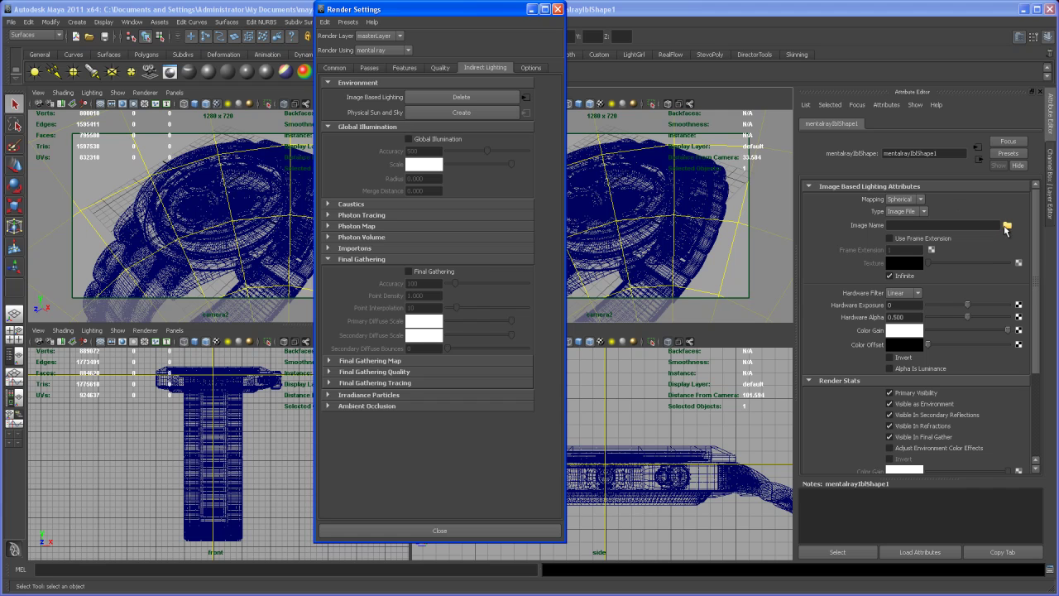
pyautogui.click(1007, 225)
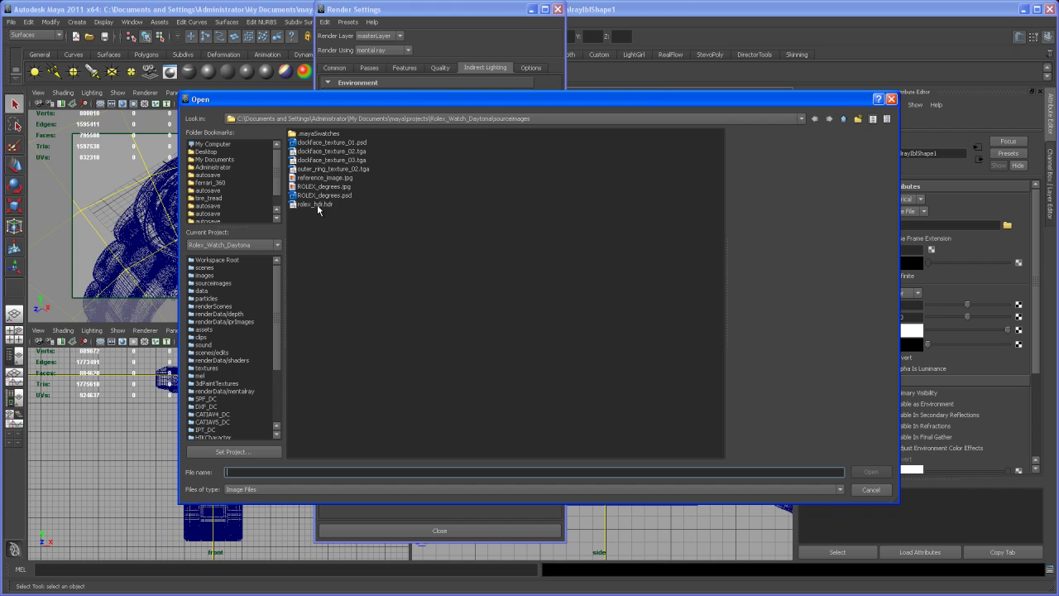
pyautogui.doubleClick(319, 205)
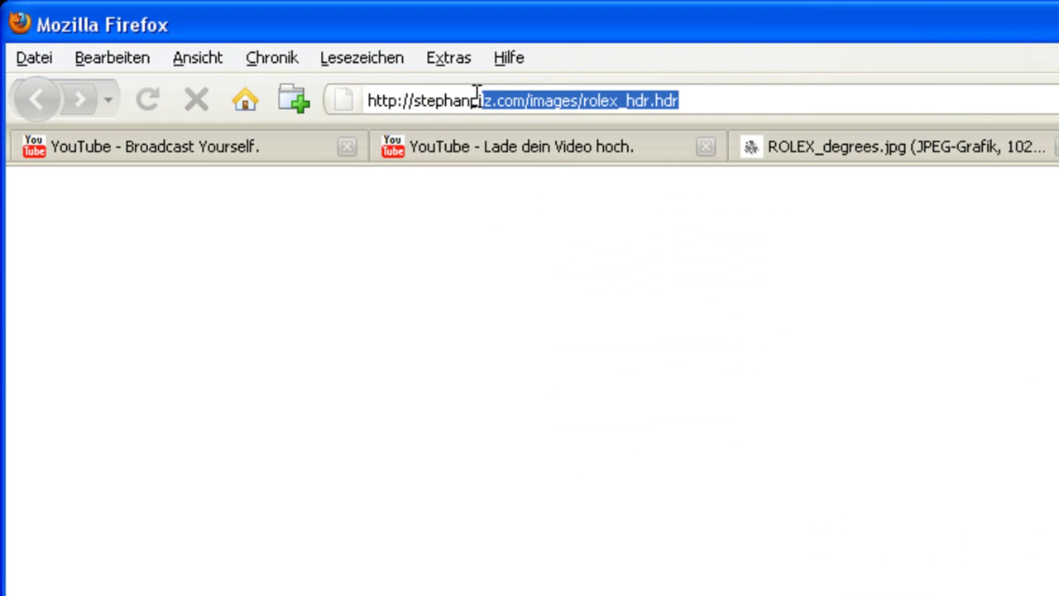
pyautogui.moveTo(680, 99); pyautogui.dragTo(367, 100)
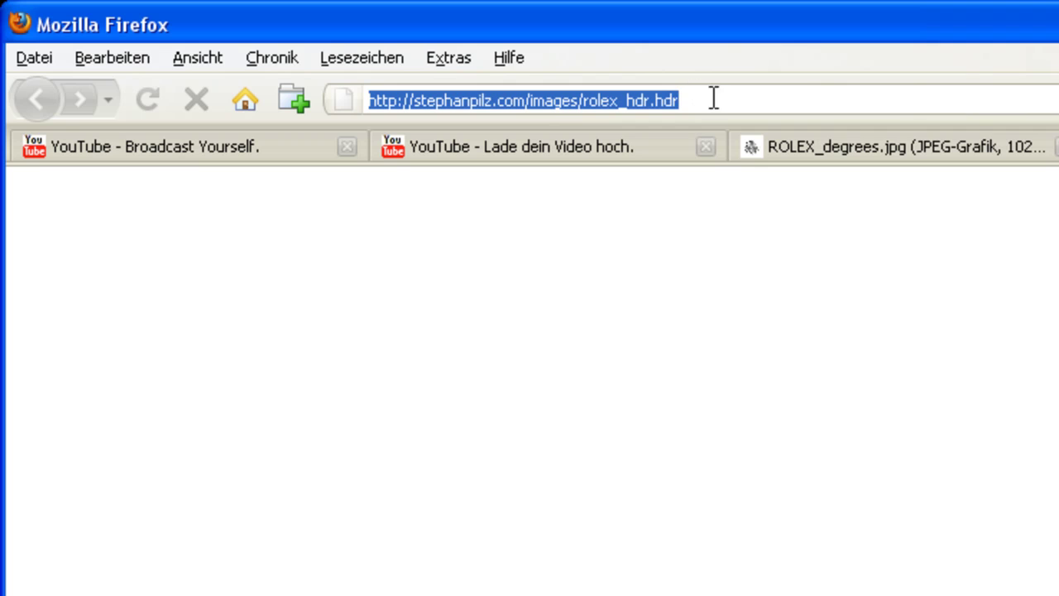
pyautogui.press('Return')
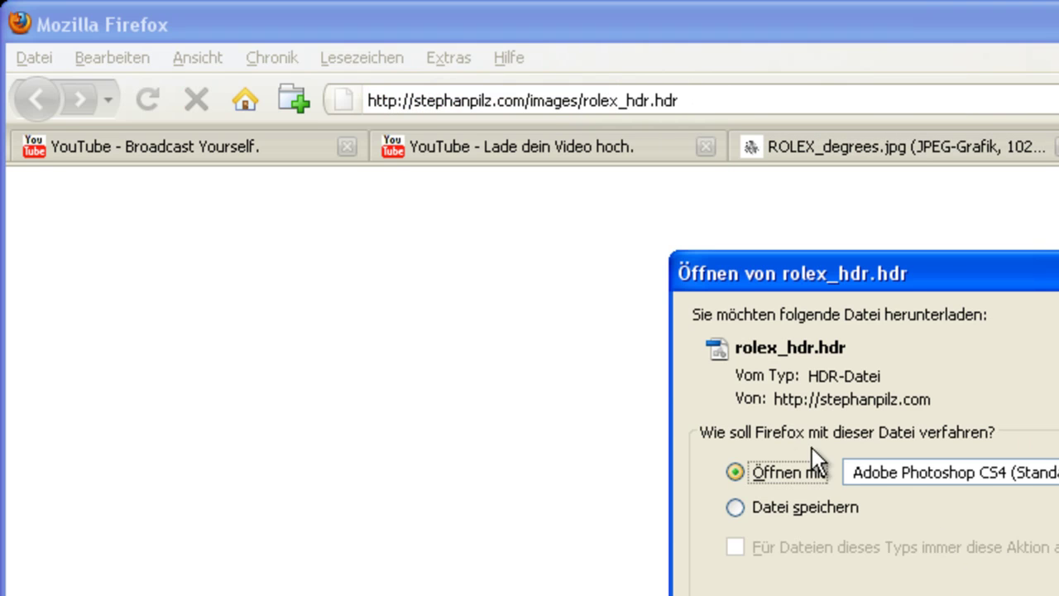
pyautogui.press('Return')
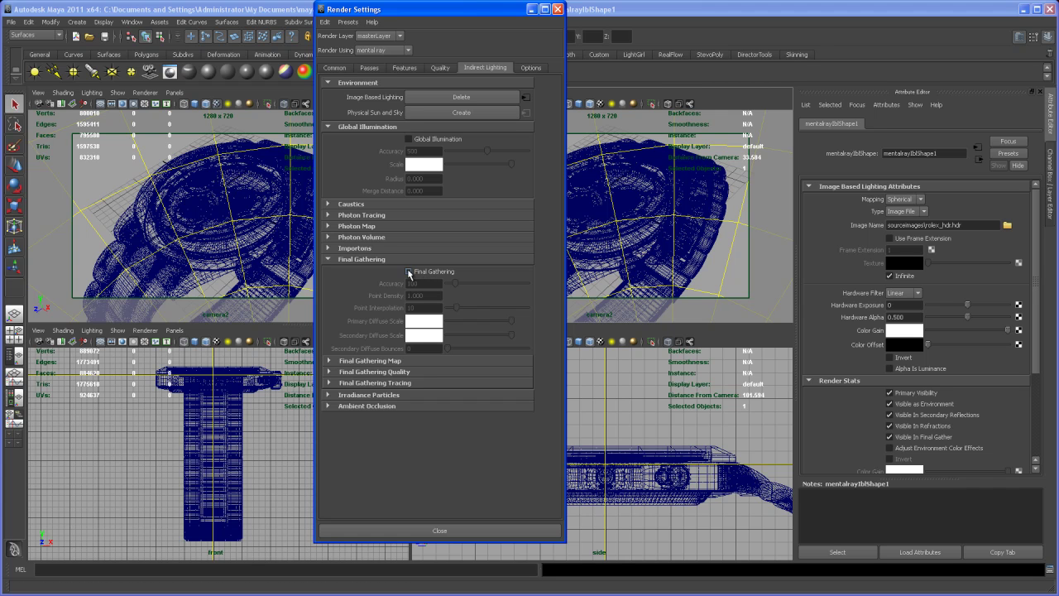
# - Enable Final Gathering on the Indirect Lighting tab and close the Render Settings window
pyautogui.click(408, 271)
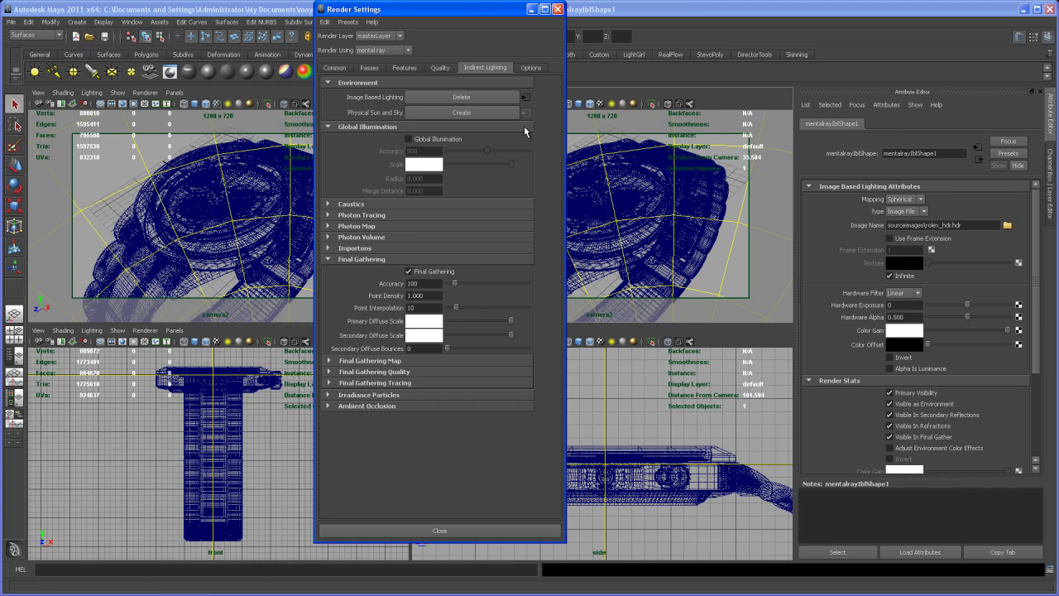
pyautogui.moveTo(508, 10); pyautogui.dragTo(504, 23)
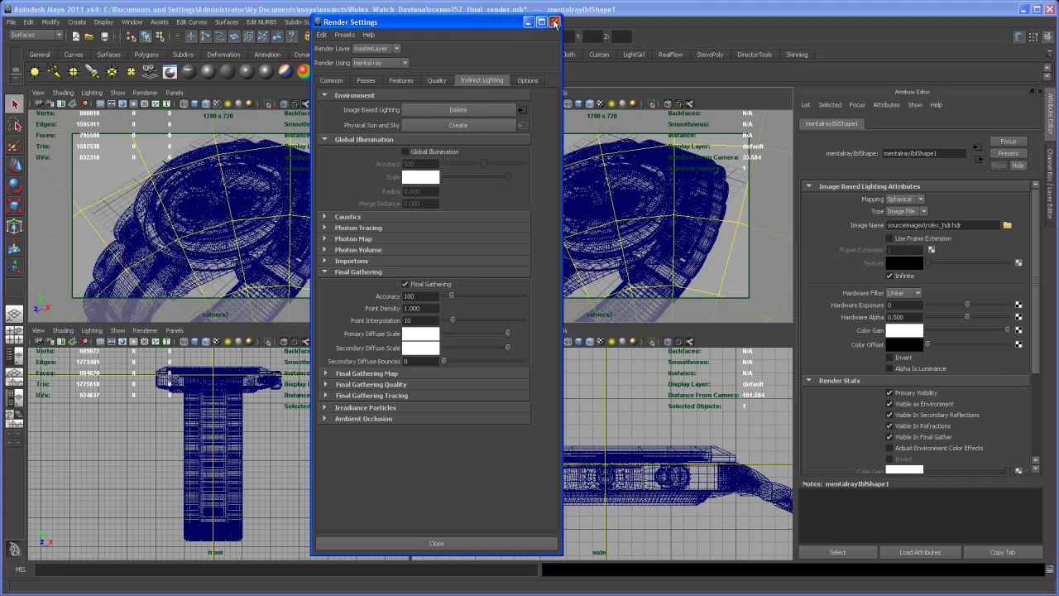
pyautogui.click(555, 21)
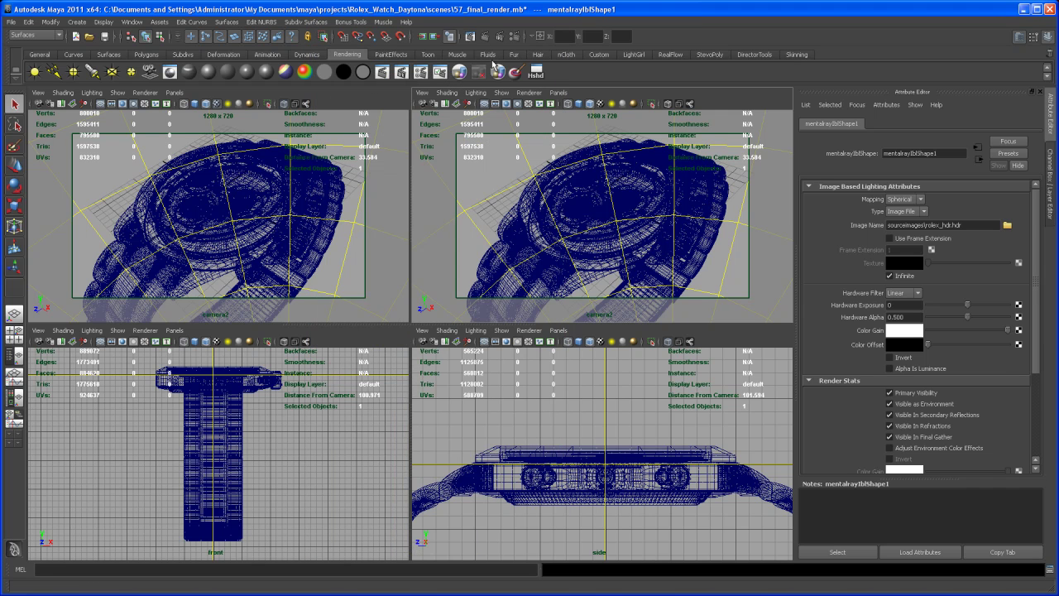
# - Render the watch from camera2 in the Render View with HDR lighting and final gathering
pyautogui.click(469, 37)
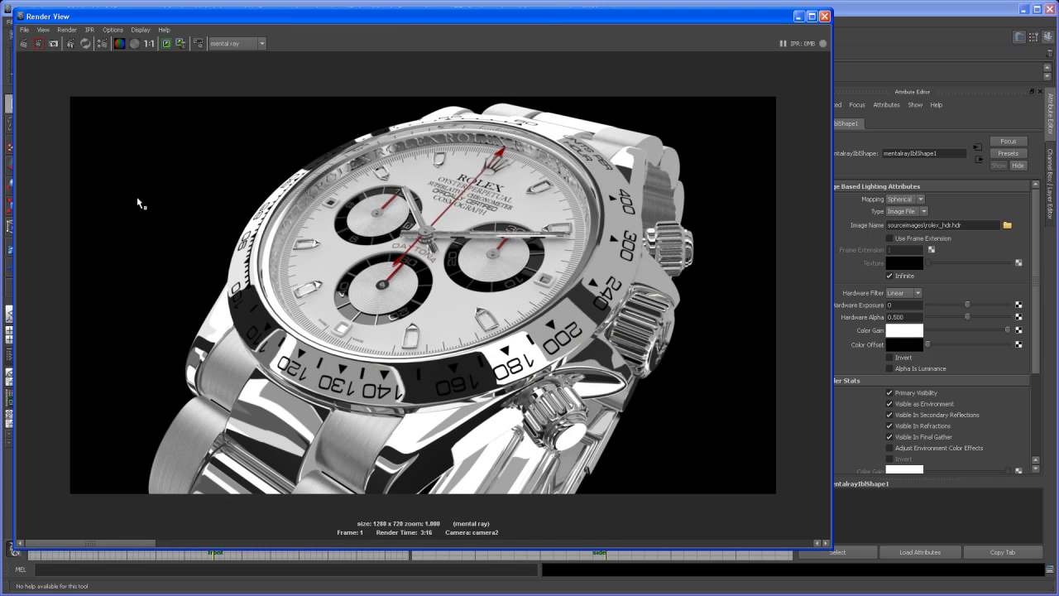
pyautogui.click(24, 45)
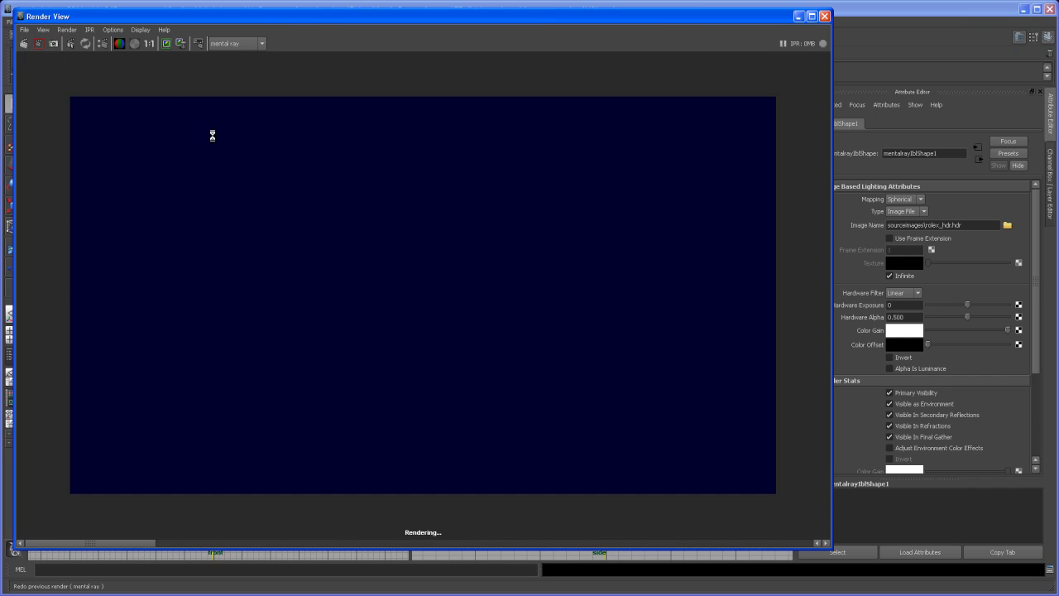
pyautogui.click(68, 30)
pyautogui.moveTo(78, 92)
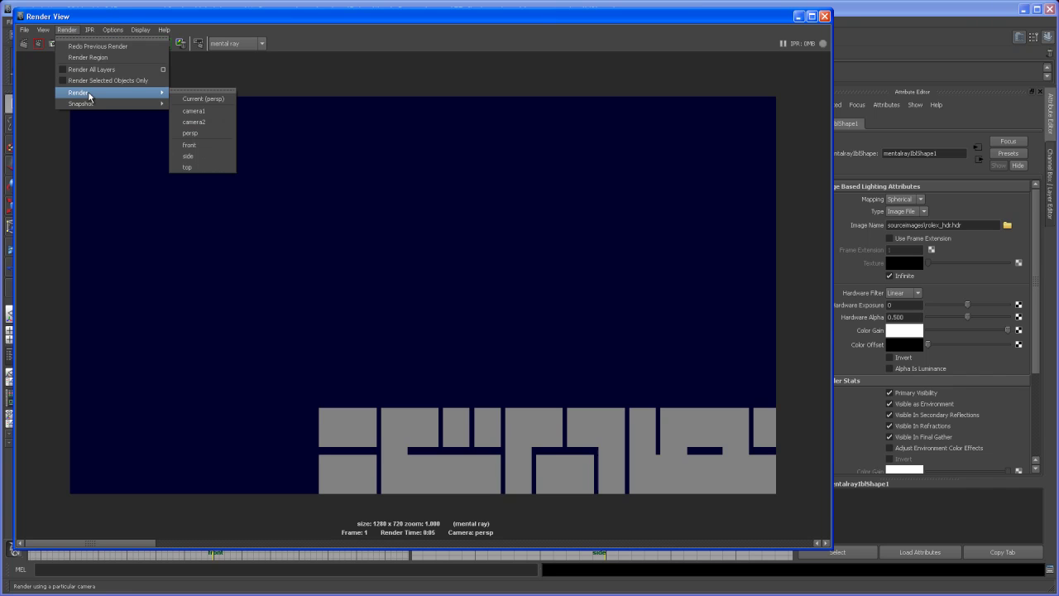
pyautogui.click(206, 123)
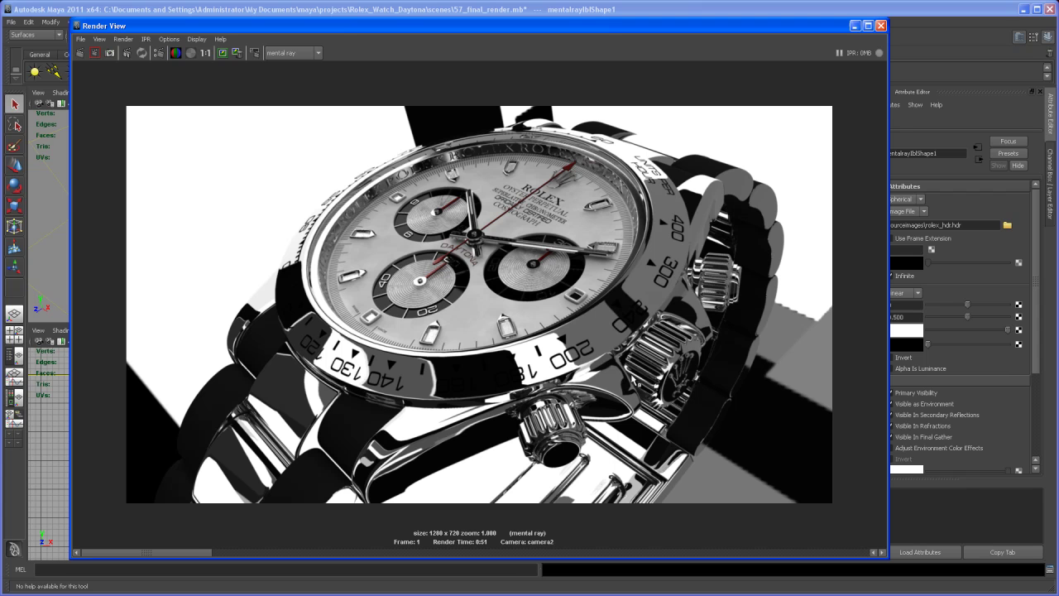
# - Uncheck Primary Visibility on mentalrayIblShape1 so the HDR image is hidden from the camera
pyautogui.moveTo(739, 32); pyautogui.dragTo(660, 25)
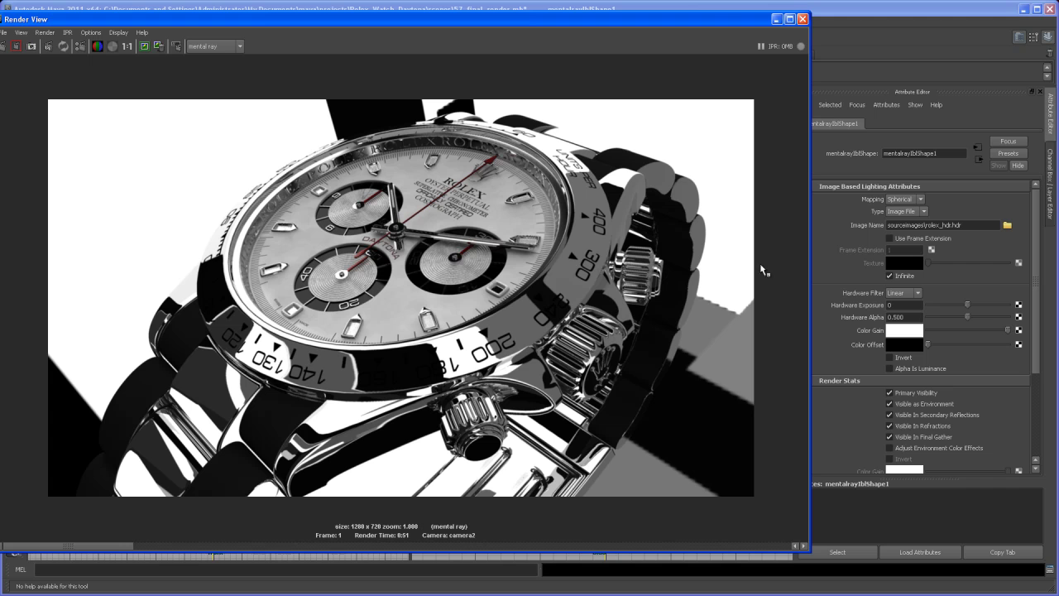
pyautogui.moveTo(717, 21); pyautogui.dragTo(569, 36)
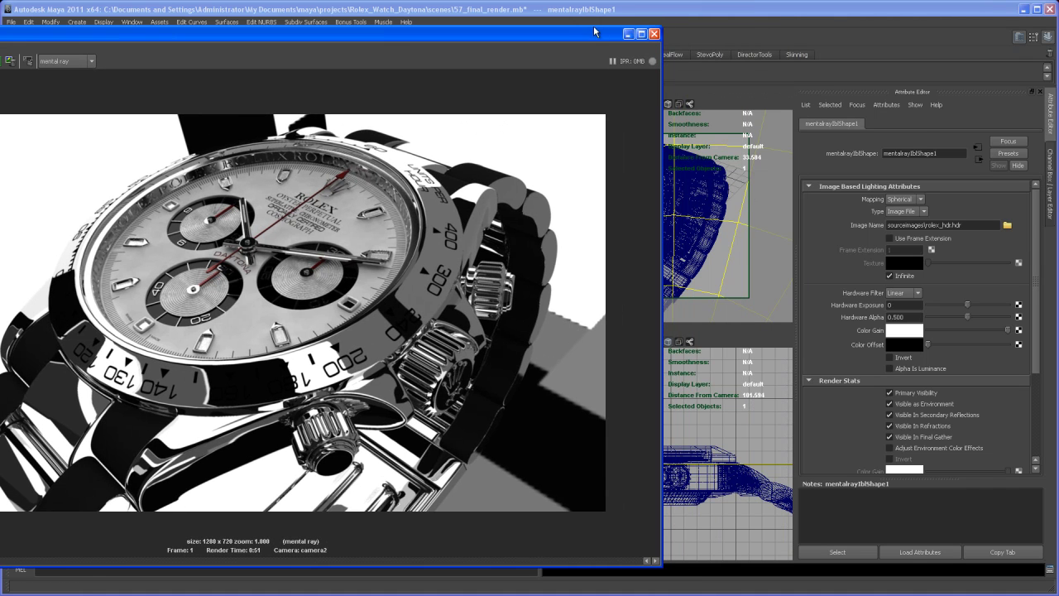
pyautogui.moveTo(594, 32); pyautogui.dragTo(440, 40)
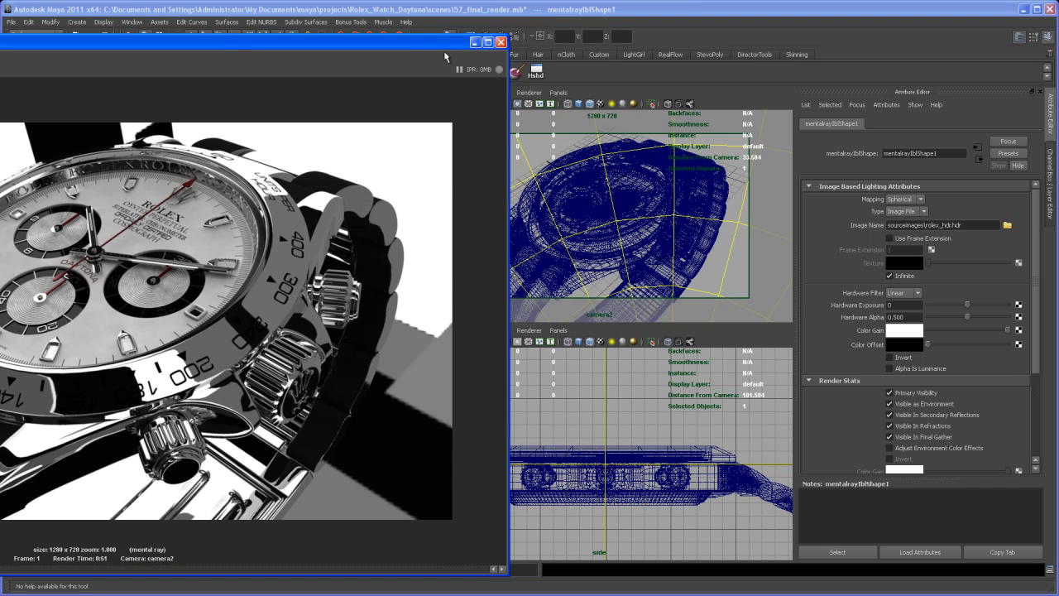
pyautogui.doubleClick(419, 45)
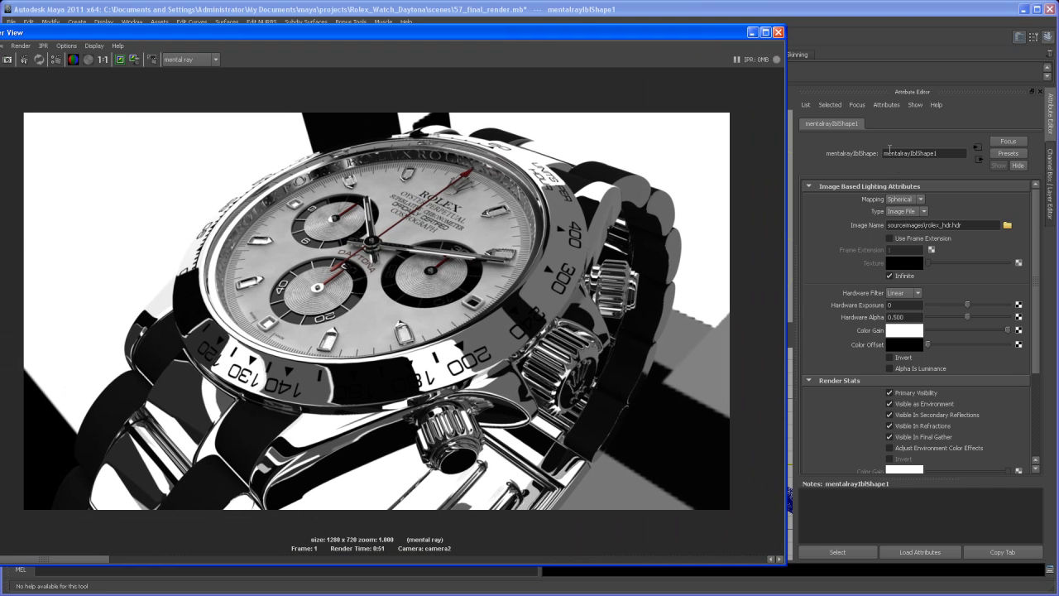
pyautogui.click(889, 393)
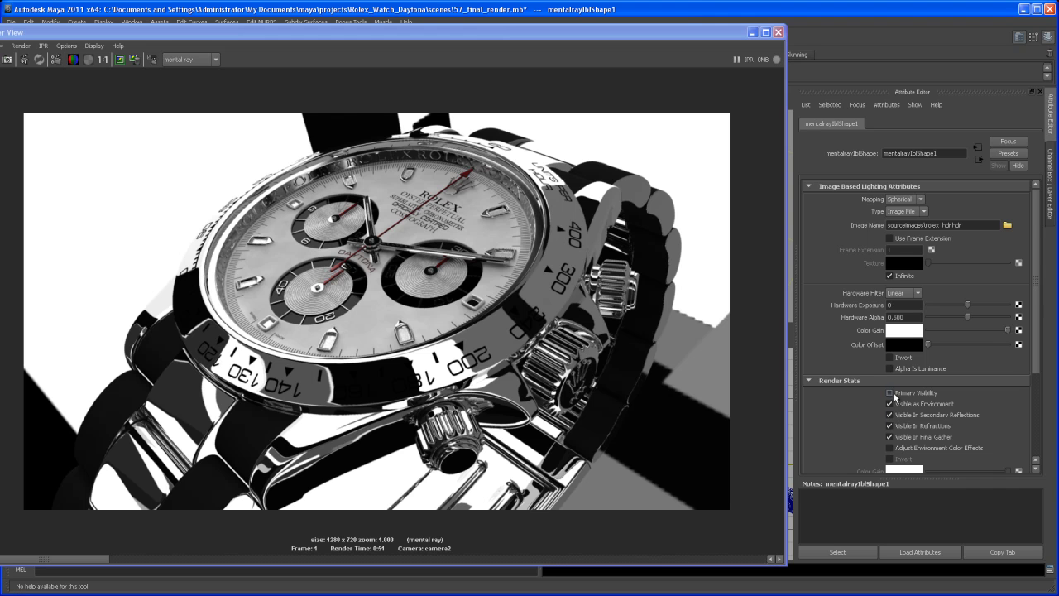
pyautogui.moveTo(473, 33); pyautogui.dragTo(528, 24)
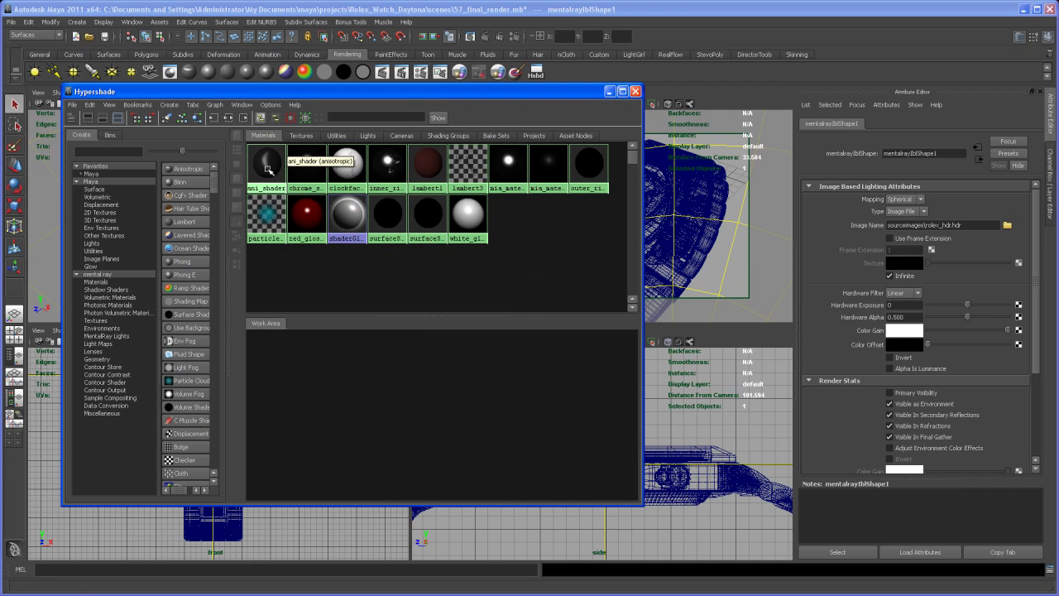
# - On ani_shader, disable Anisotropic Reflectivity, set reflectivity to 0.931 and roughness to 0.5
pyautogui.click(278, 175)
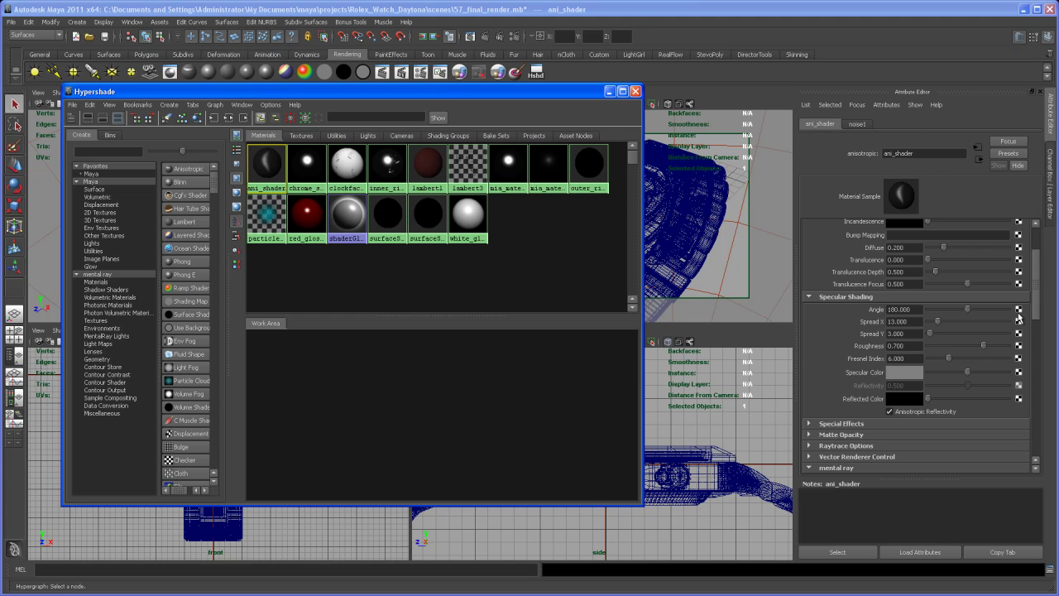
pyautogui.moveTo(1034, 289); pyautogui.dragTo(1034, 306)
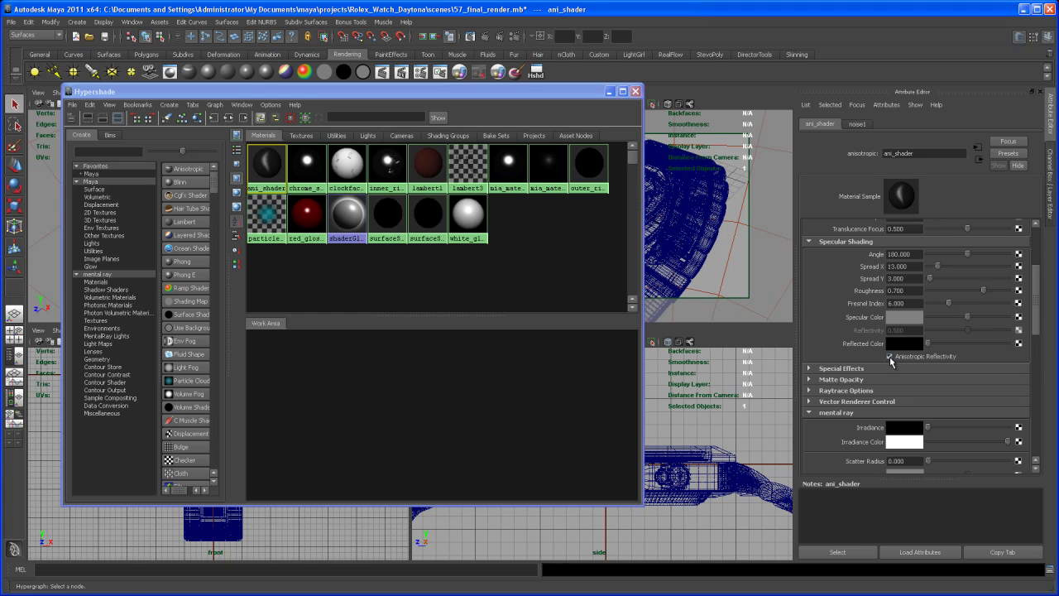
pyautogui.click(890, 357)
pyautogui.moveTo(967, 331); pyautogui.dragTo(1000, 330)
pyautogui.click(911, 291)
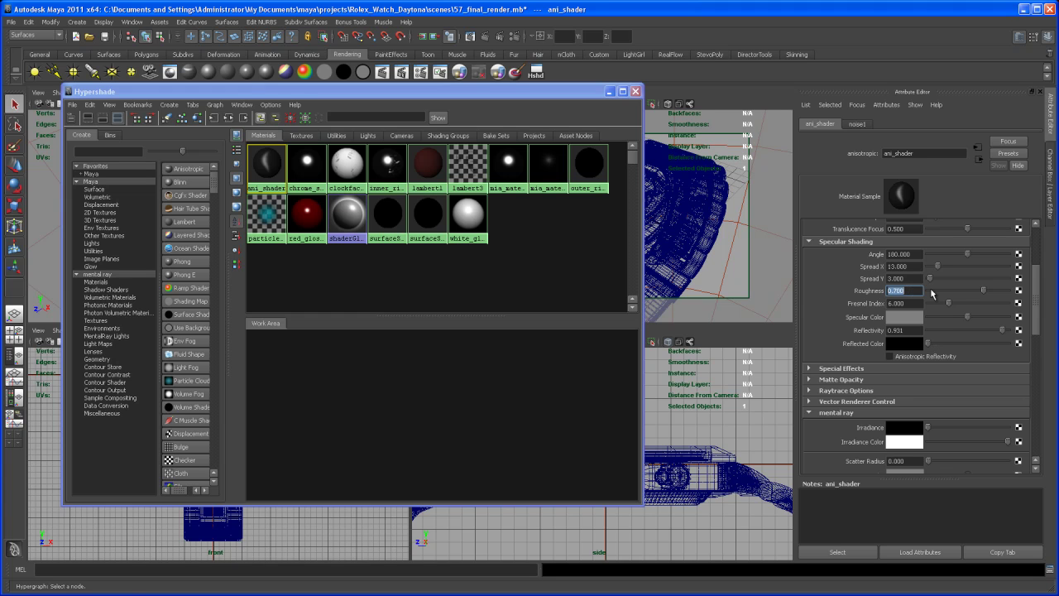
pyautogui.write('0.5')
pyautogui.press('Return')
# - Close Hypershade and re-render the watch from camera2 with the revised ani_shader
pyautogui.click(617, 86)
pyautogui.click(470, 37)
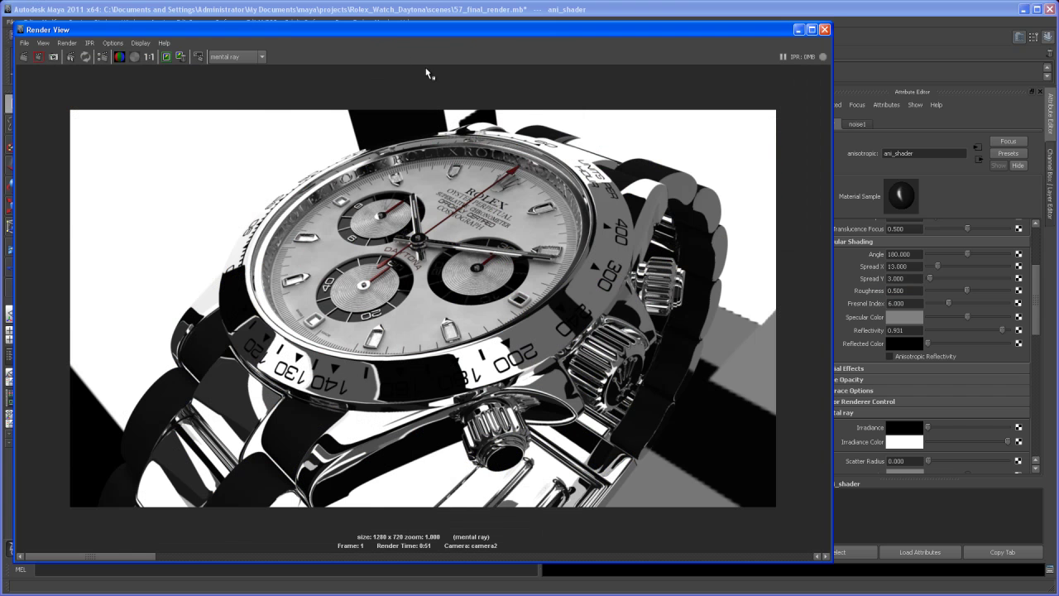
pyautogui.moveTo(393, 36); pyautogui.dragTo(497, 42)
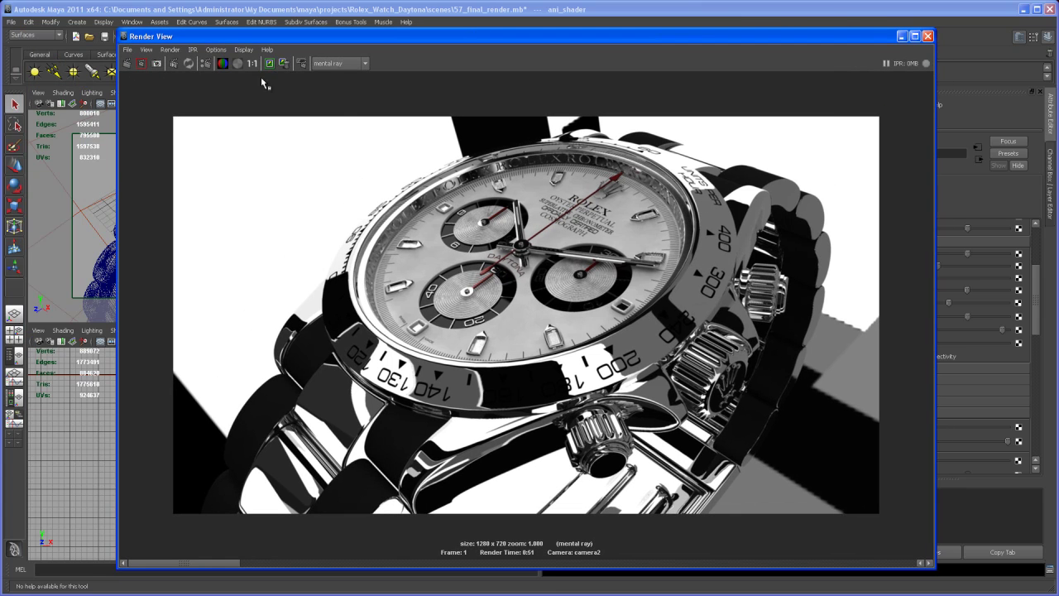
pyautogui.click(169, 51)
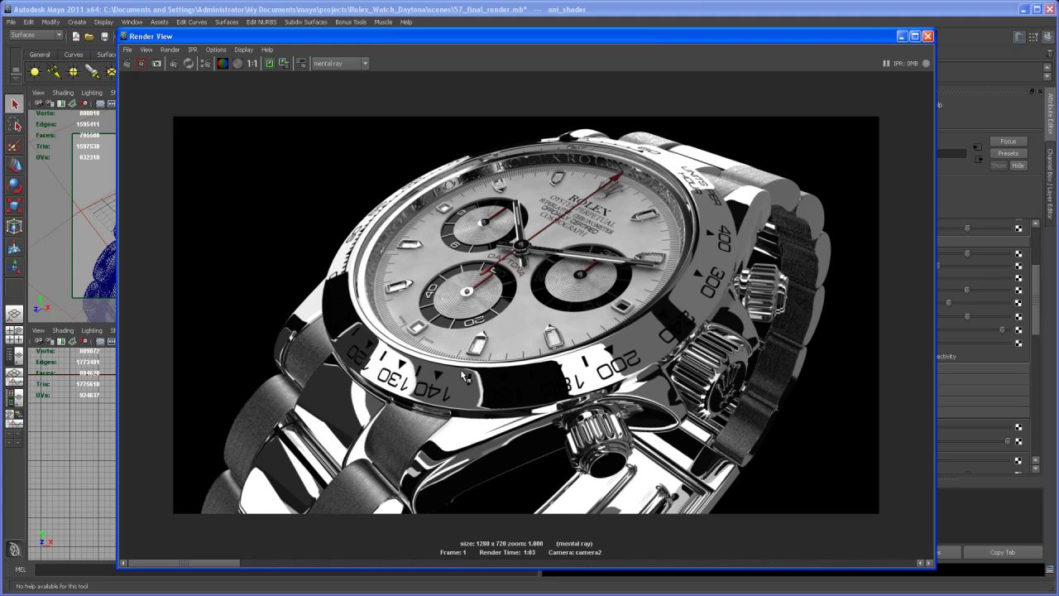
pyautogui.moveTo(868, 36); pyautogui.dragTo(689, 32)
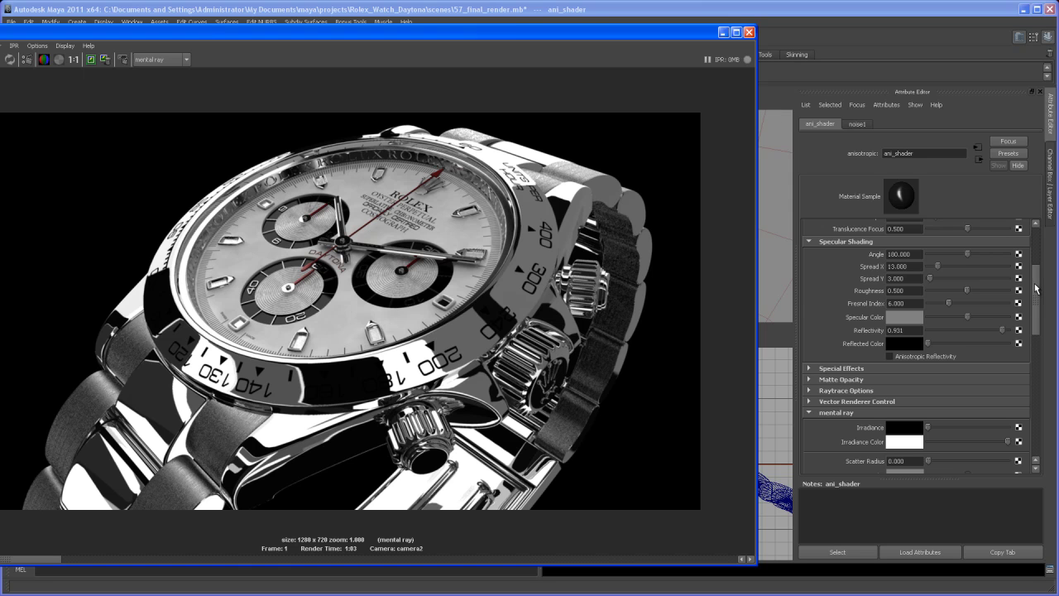
# - In ani_shader's mental ray section, set Reflection Blur Limit to 10 and Reflection Rays to 40
pyautogui.moveTo(1036, 287); pyautogui.dragTo(1036, 364)
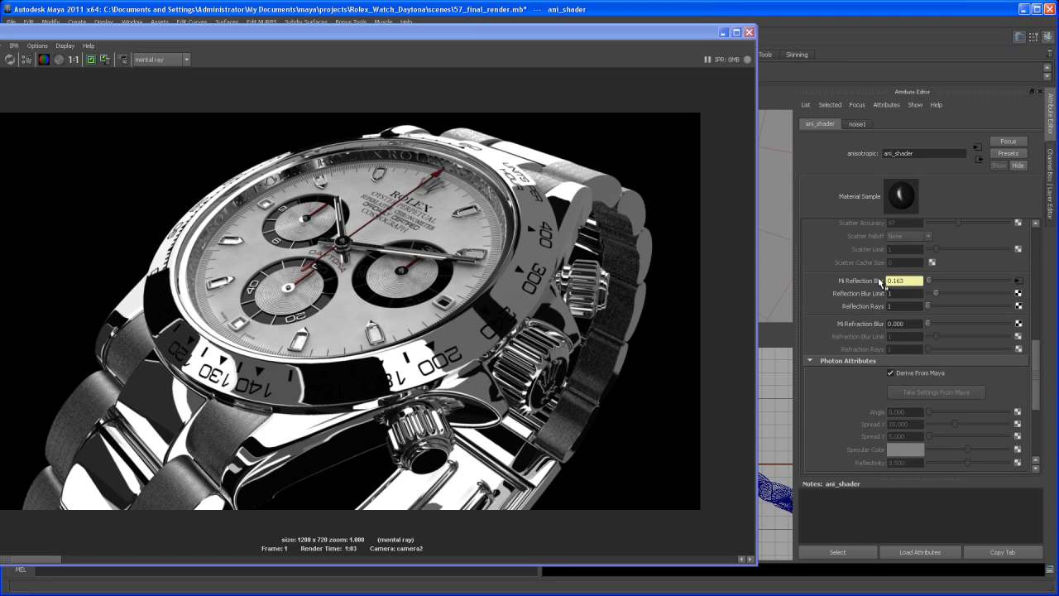
pyautogui.click(894, 293)
pyautogui.press('Tab')
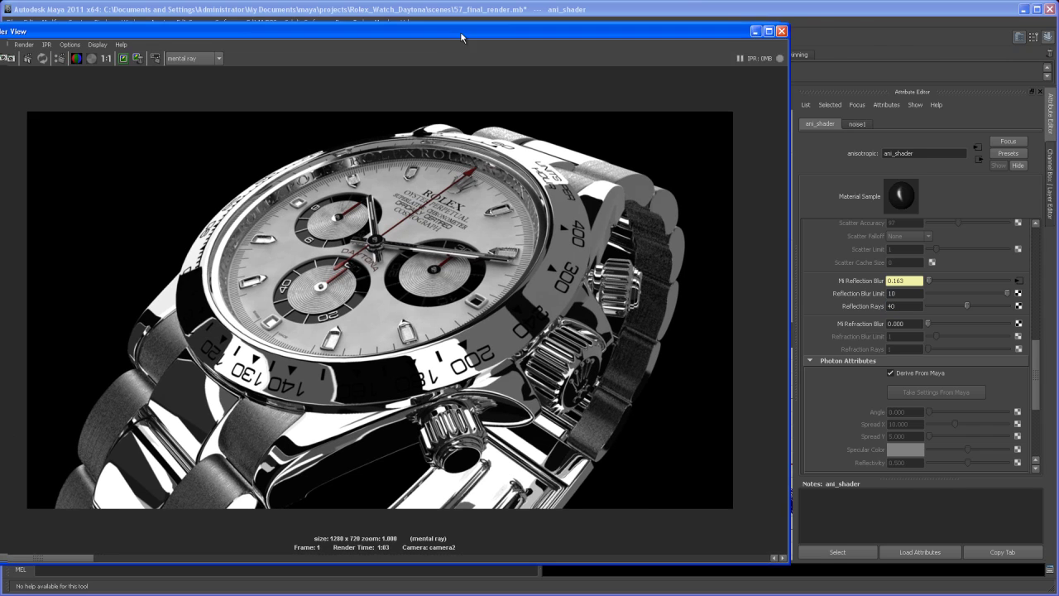
pyautogui.moveTo(414, 33); pyautogui.dragTo(539, 38)
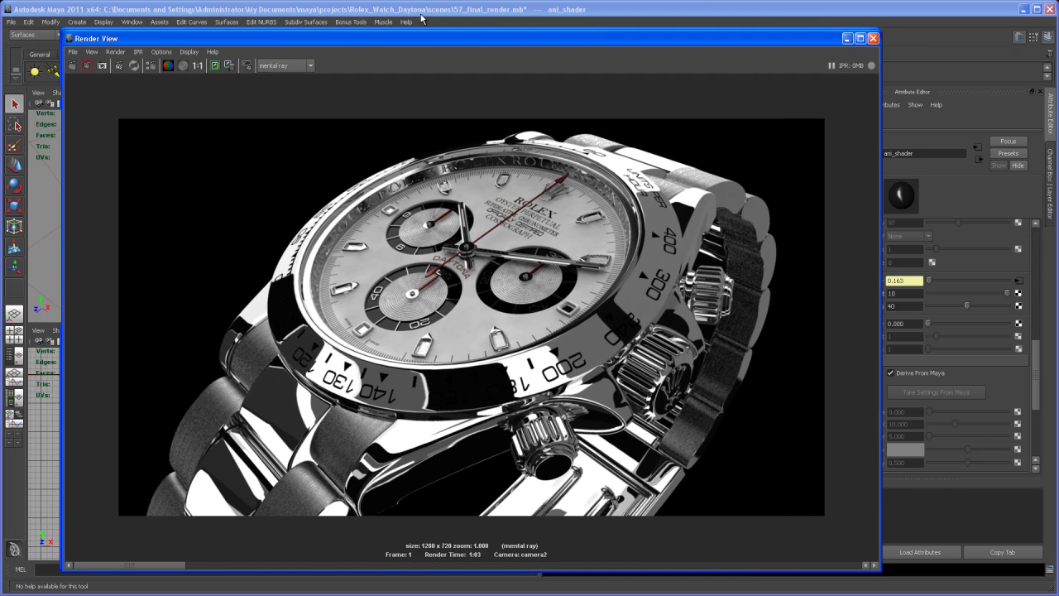
# - On the Quality tab, set raytraced shadows to 10, blur limits to 5, and max sample level to 3
pyautogui.click(150, 65)
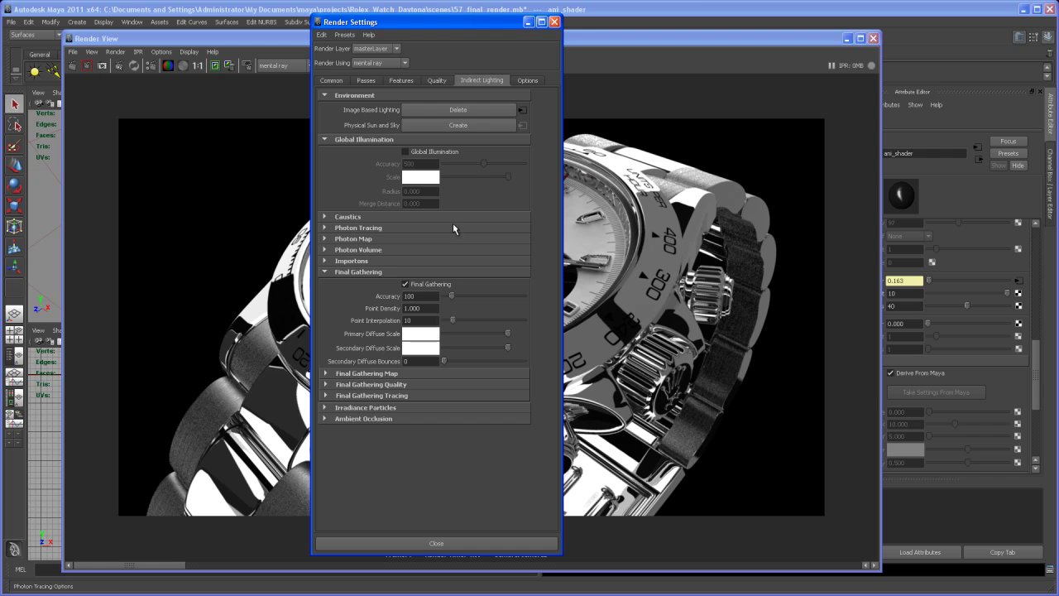
pyautogui.click(440, 79)
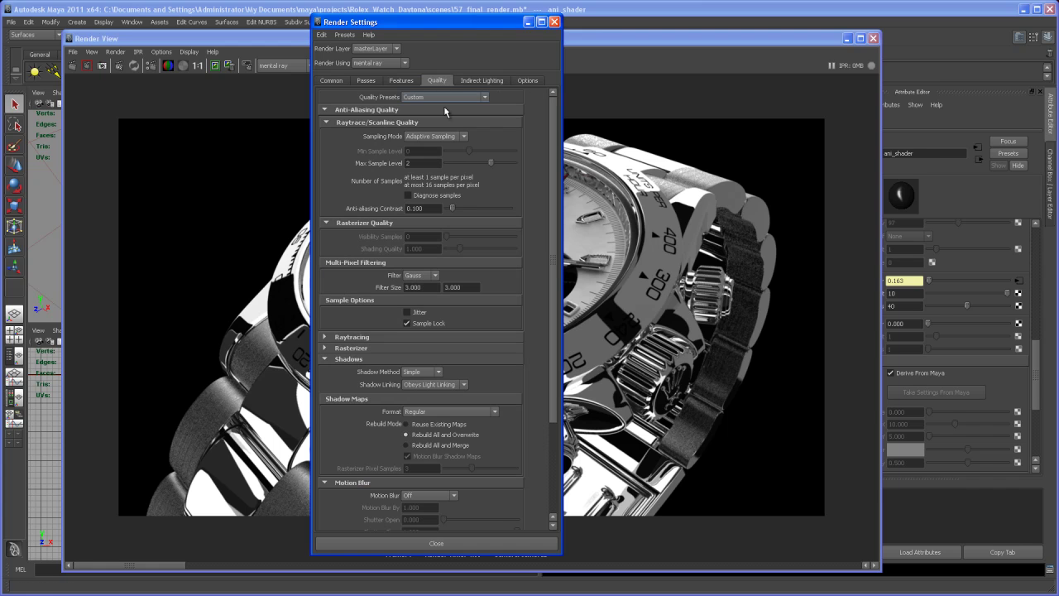
pyautogui.moveTo(555, 231)
pyautogui.mouseDown()
pyautogui.moveTo(562, 336)
pyautogui.moveTo(553, 200)
pyautogui.mouseUp()
pyautogui.click(398, 336)
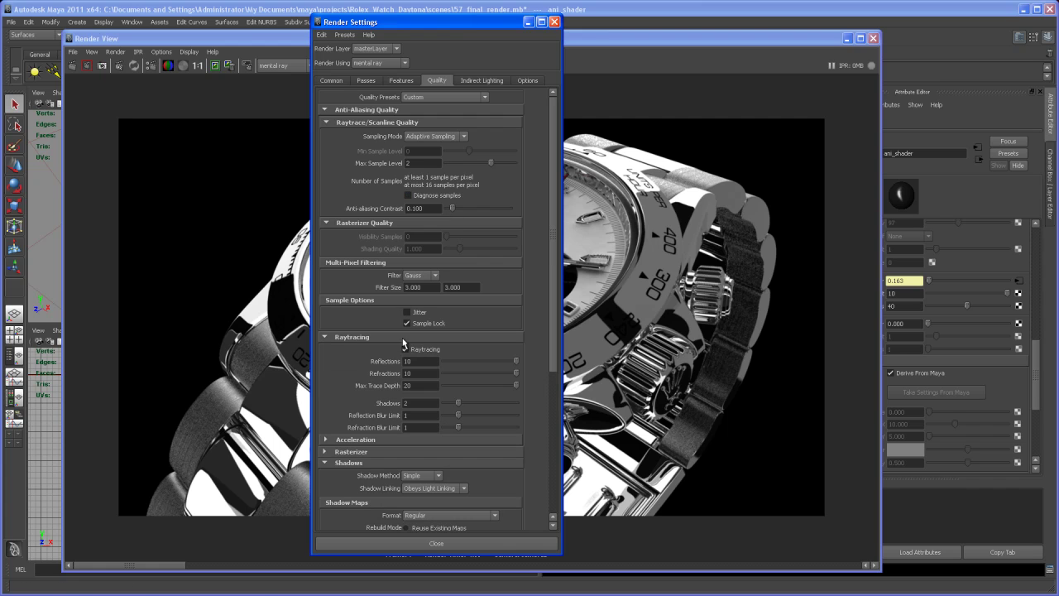
pyautogui.doubleClick(412, 403)
pyautogui.write('10')
pyautogui.press('Tab')
pyautogui.press('Tab')
pyautogui.write('5')
pyautogui.press('Return')
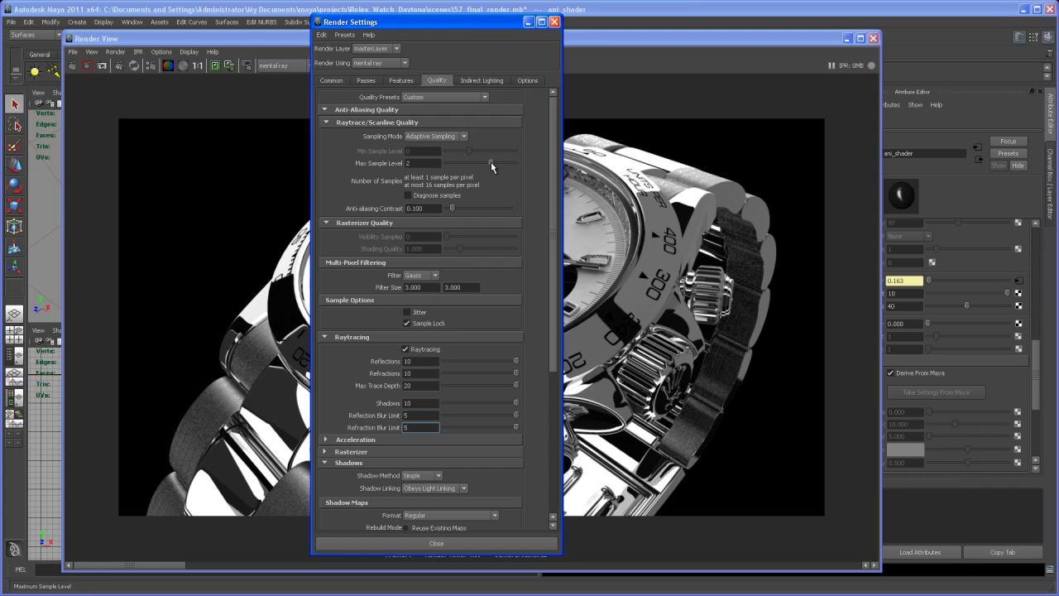
pyautogui.moveTo(490, 163); pyautogui.dragTo(503, 162)
# - Set Final Gathering Accuracy to 256 under Indirect Lighting, then close Render Settings
pyautogui.click(484, 80)
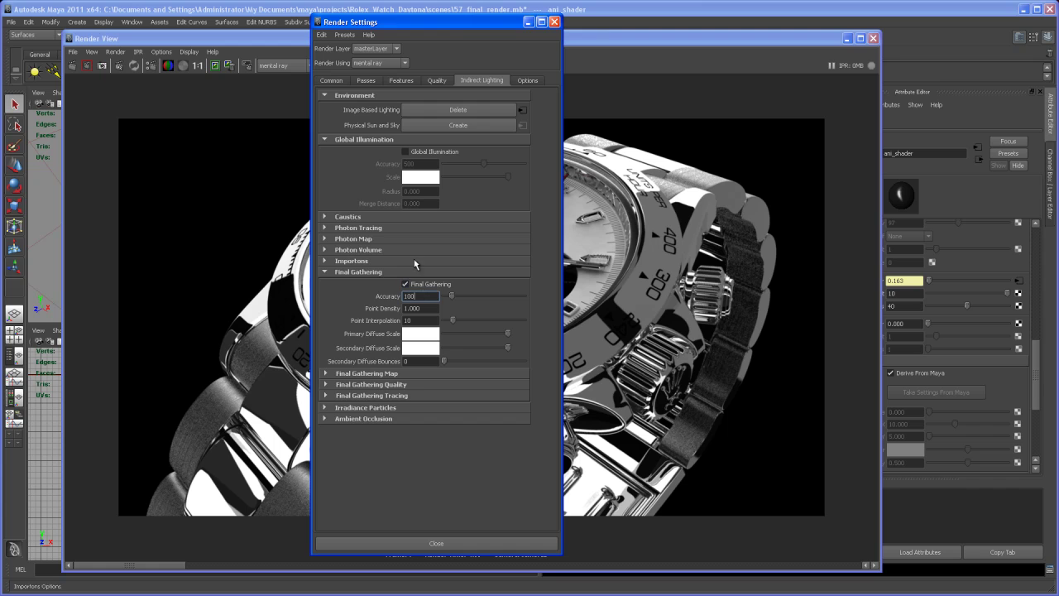
pyautogui.doubleClick(408, 296)
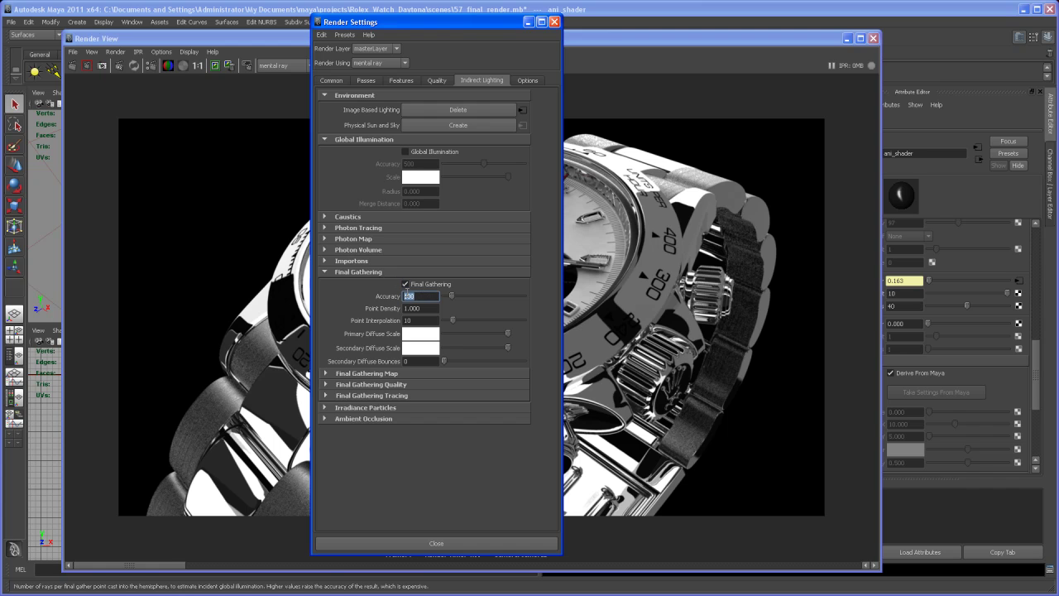
pyautogui.write('3')
pyautogui.press('Tab')
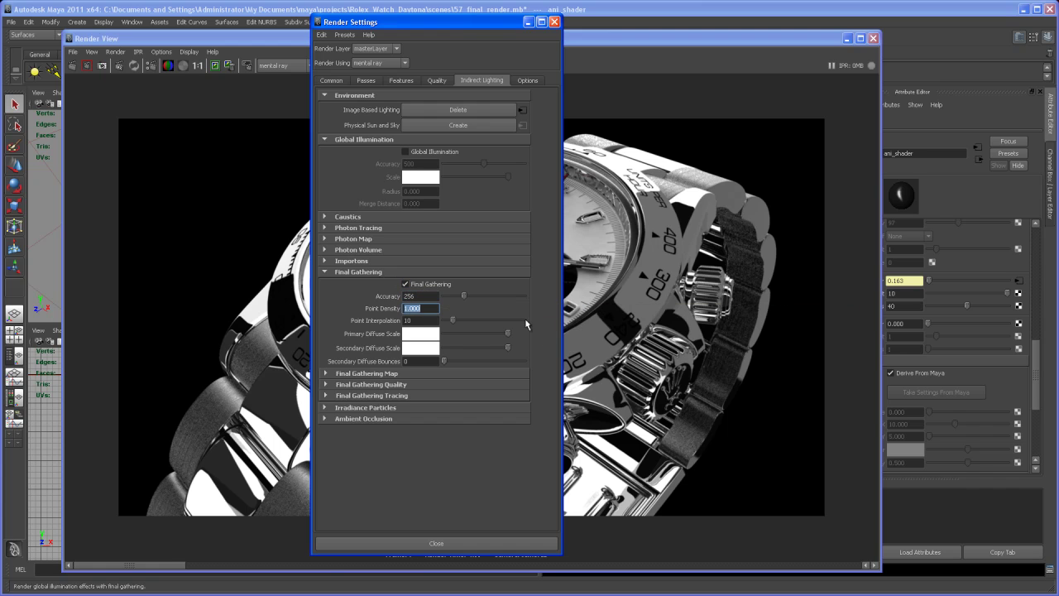
pyautogui.press('Tab')
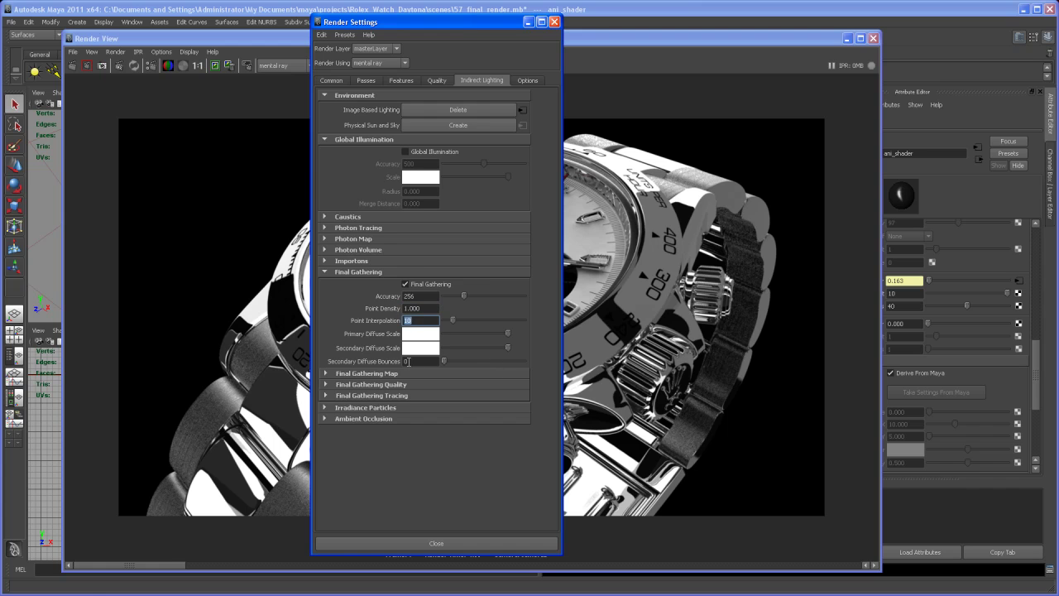
pyautogui.doubleClick(407, 362)
pyautogui.click(554, 21)
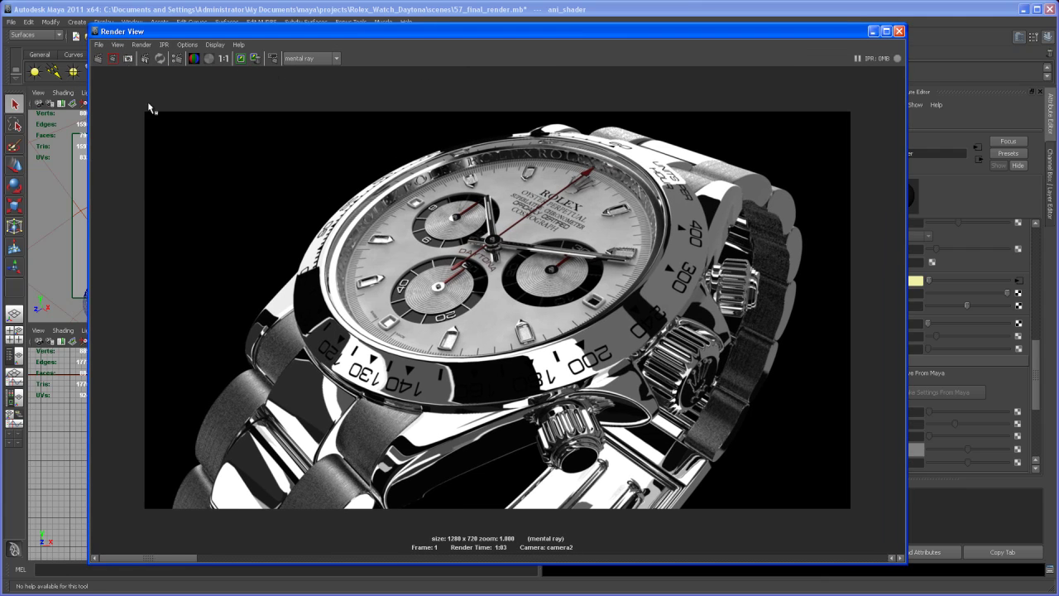
# - Render the current frame from camera2, then mark regions on the watch and render one
pyautogui.click(141, 45)
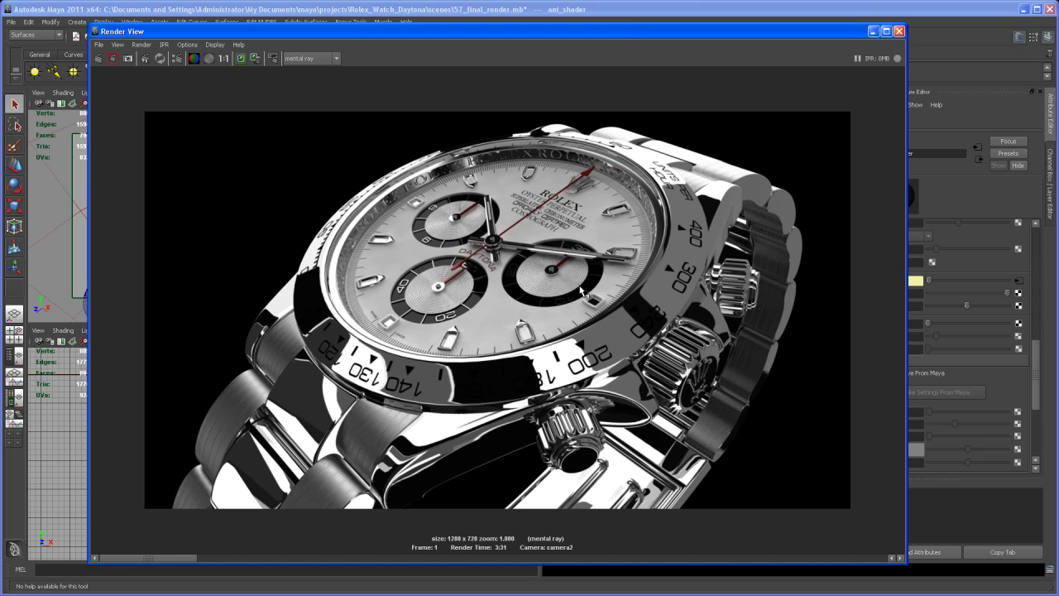
pyautogui.moveTo(578, 286); pyautogui.dragTo(613, 327)
pyautogui.moveTo(372, 308); pyautogui.dragTo(406, 341)
pyautogui.click(427, 343)
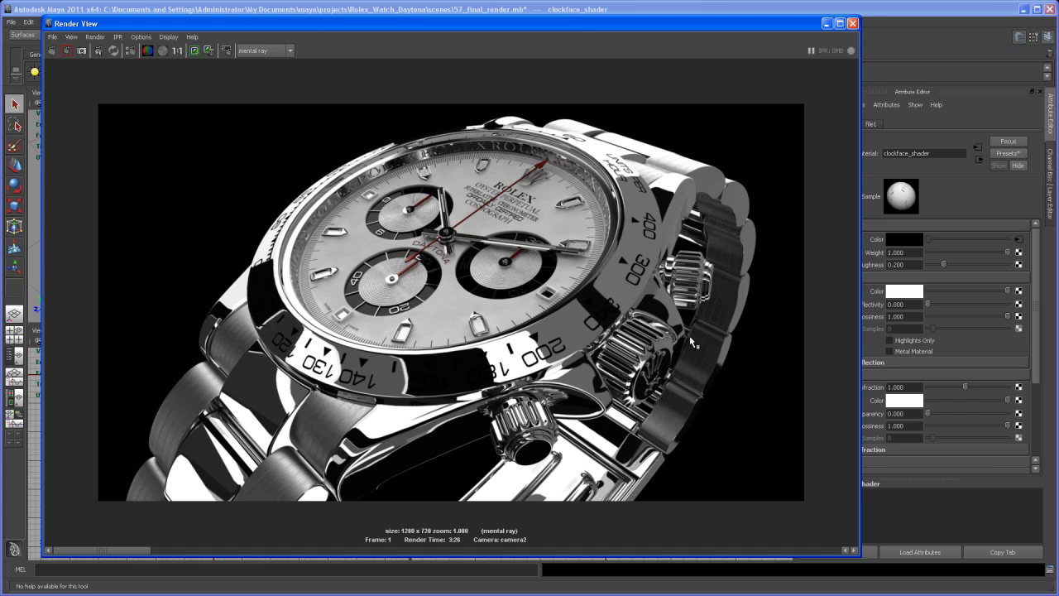
# - Minimize the render, switch to the outliner-plus-perspective layout and select camera2
pyautogui.moveTo(614, 23); pyautogui.dragTo(643, 23)
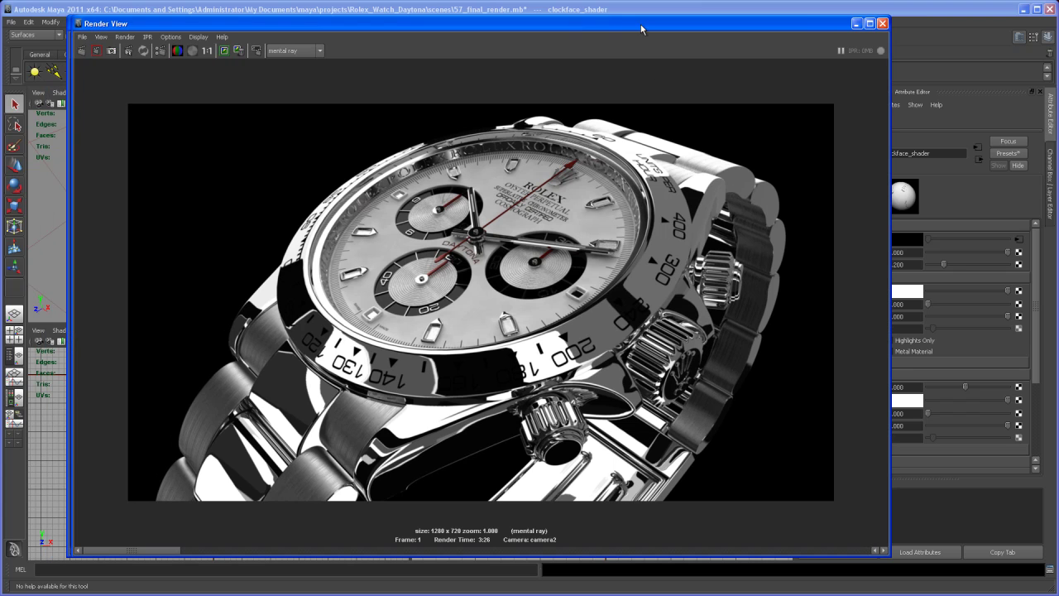
pyautogui.click(858, 24)
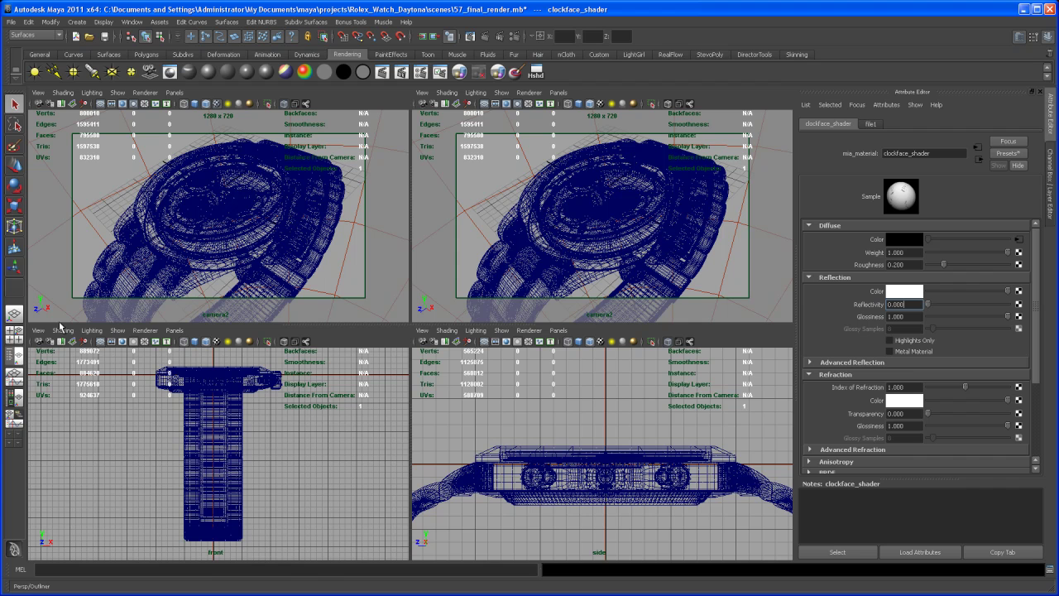
pyautogui.click(14, 355)
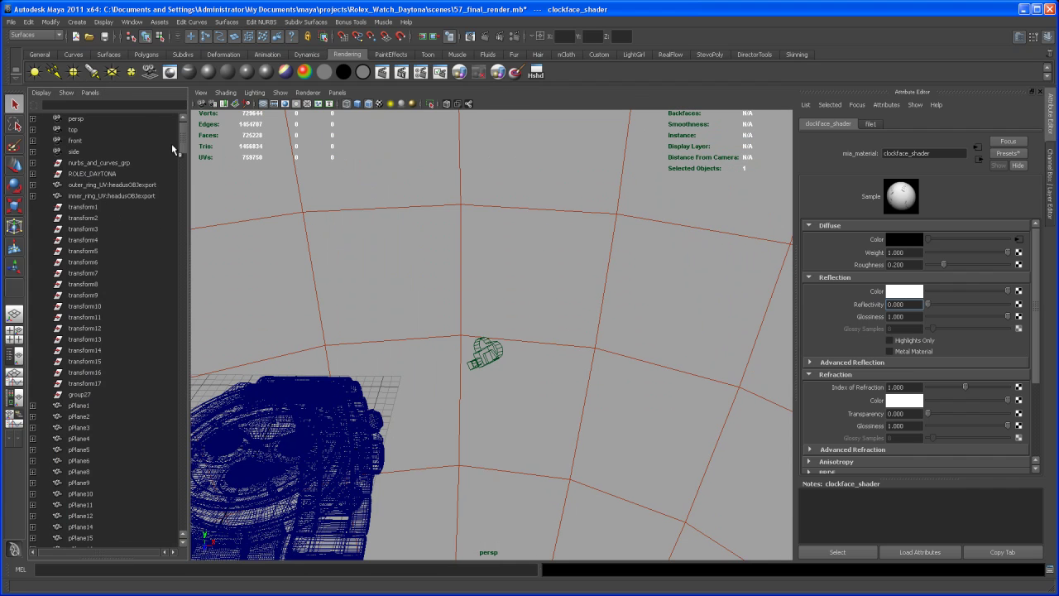
pyautogui.moveTo(182, 131); pyautogui.dragTo(183, 513)
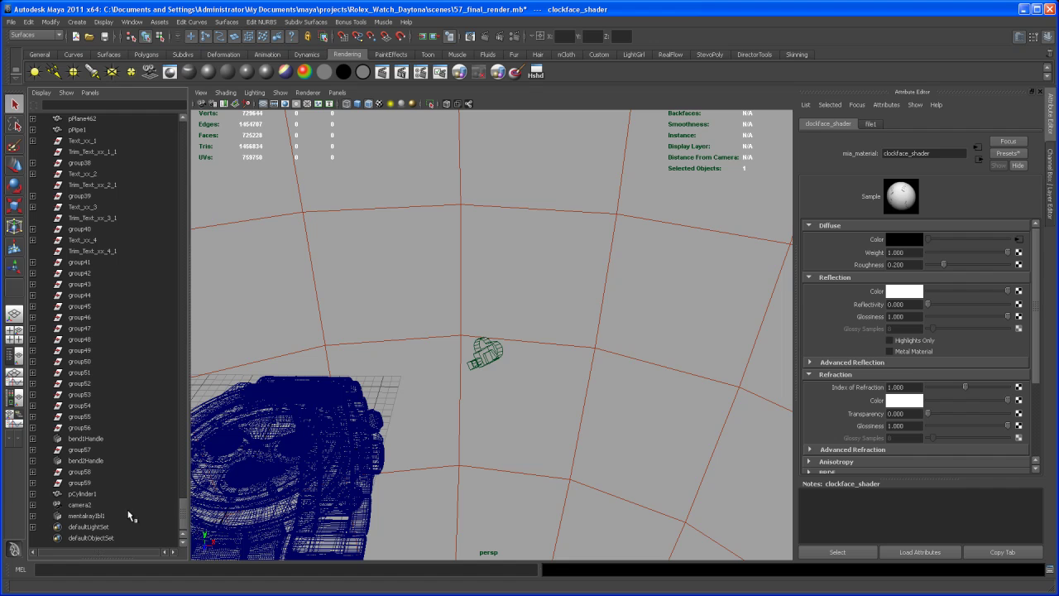
pyautogui.click(81, 504)
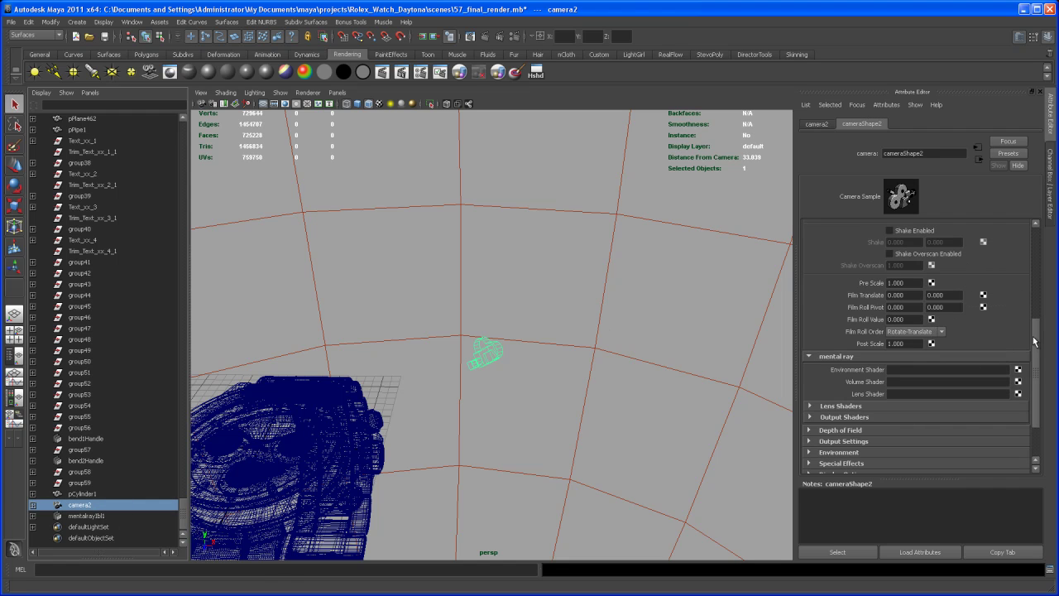
# - In camera2's mental ray attributes, use the Lens Shader map button to list render nodes
pyautogui.moveTo(1037, 342); pyautogui.dragTo(1039, 387)
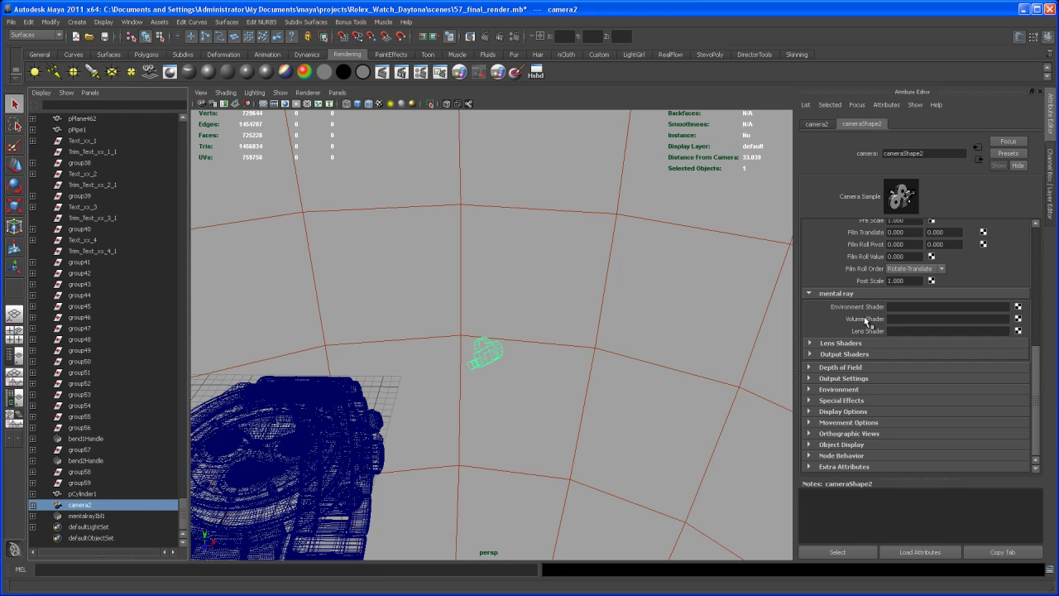
pyautogui.click(857, 294)
pyautogui.click(865, 357)
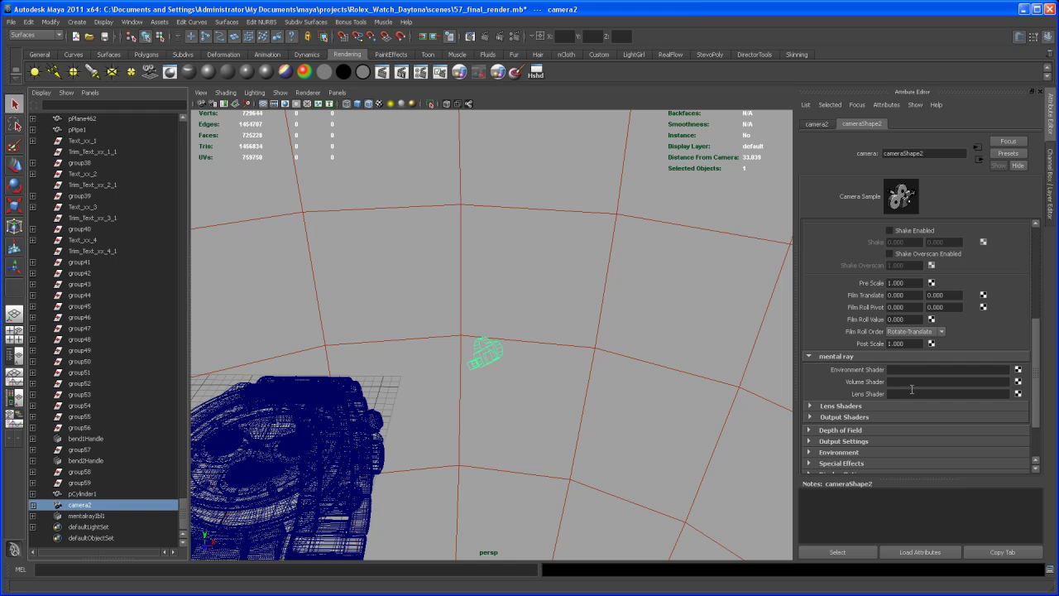
pyautogui.click(1018, 394)
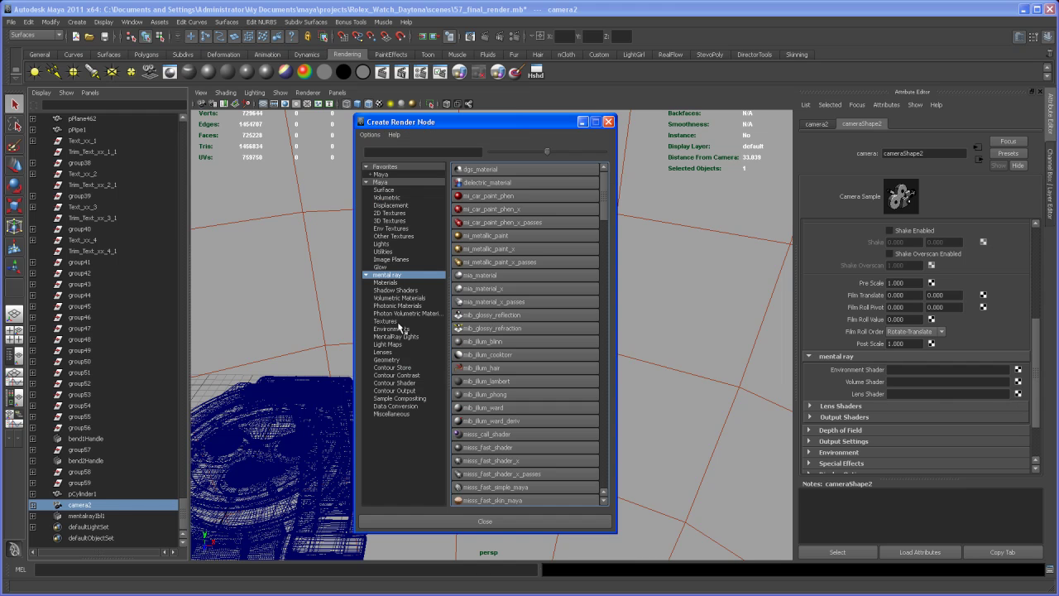
# - Create a mia_exposure_simple lens shader for camera2 and set its Pedestal to -0.010
pyautogui.click(391, 353)
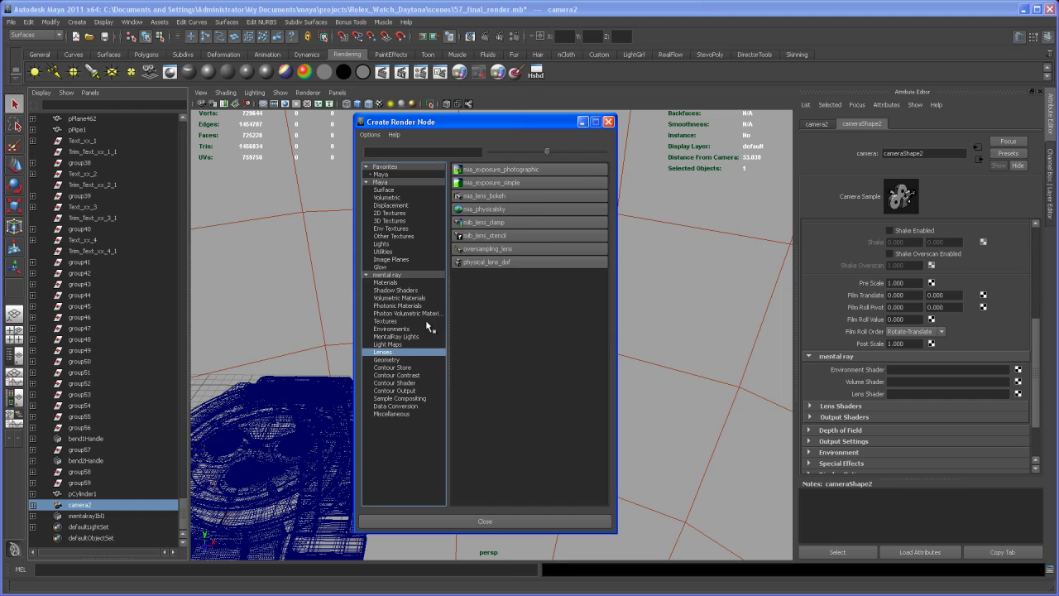
pyautogui.click(492, 183)
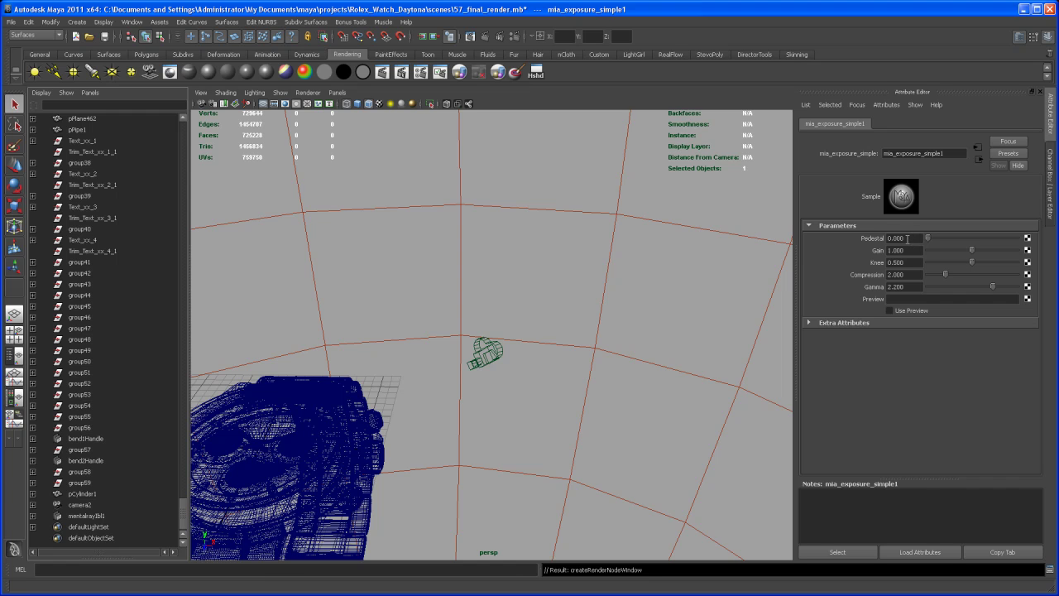
pyautogui.click(908, 237)
pyautogui.write('-')
# - Keep the previous watch render and redo the camera2 render with the exposure shader
pyautogui.click(473, 38)
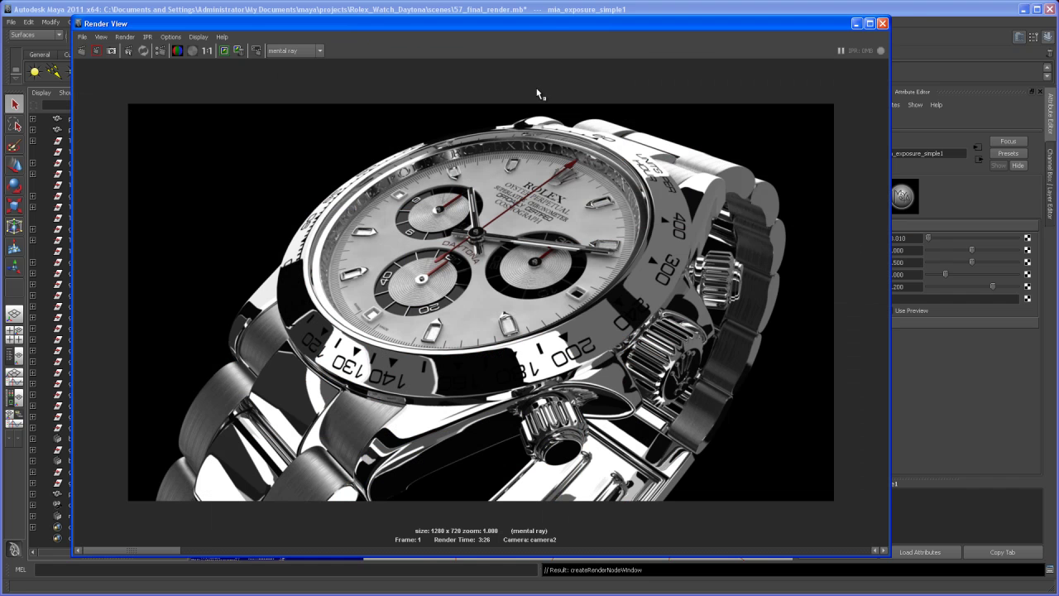
pyautogui.moveTo(546, 30); pyautogui.dragTo(585, 34)
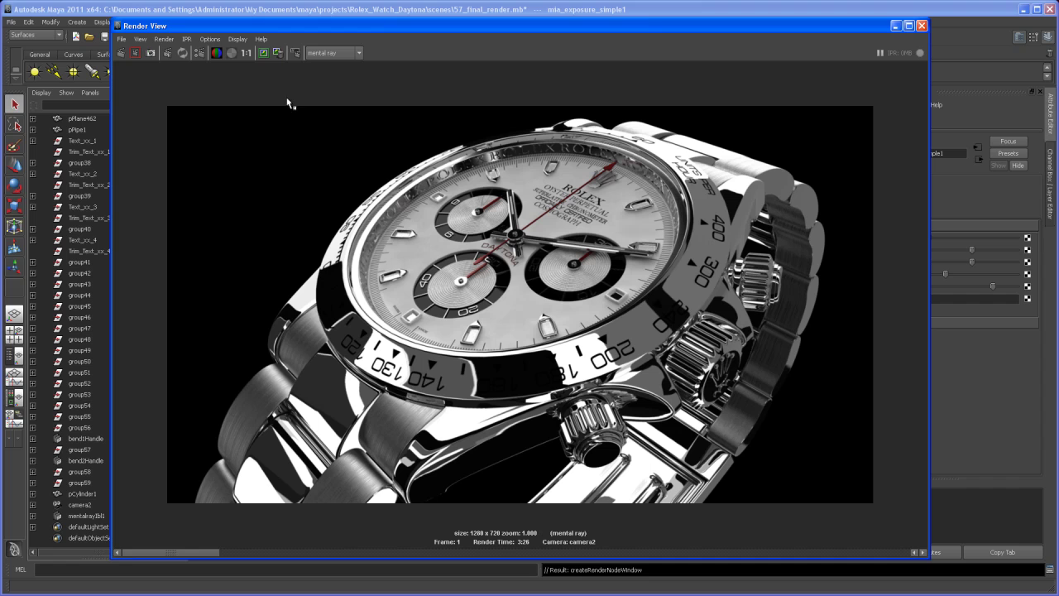
pyautogui.click(263, 52)
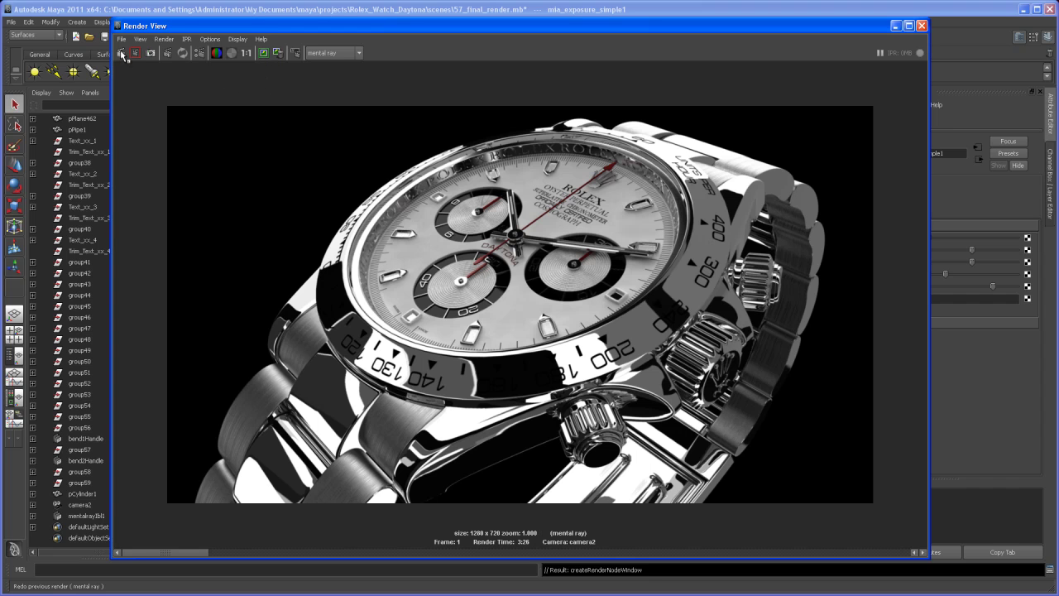
pyautogui.click(122, 54)
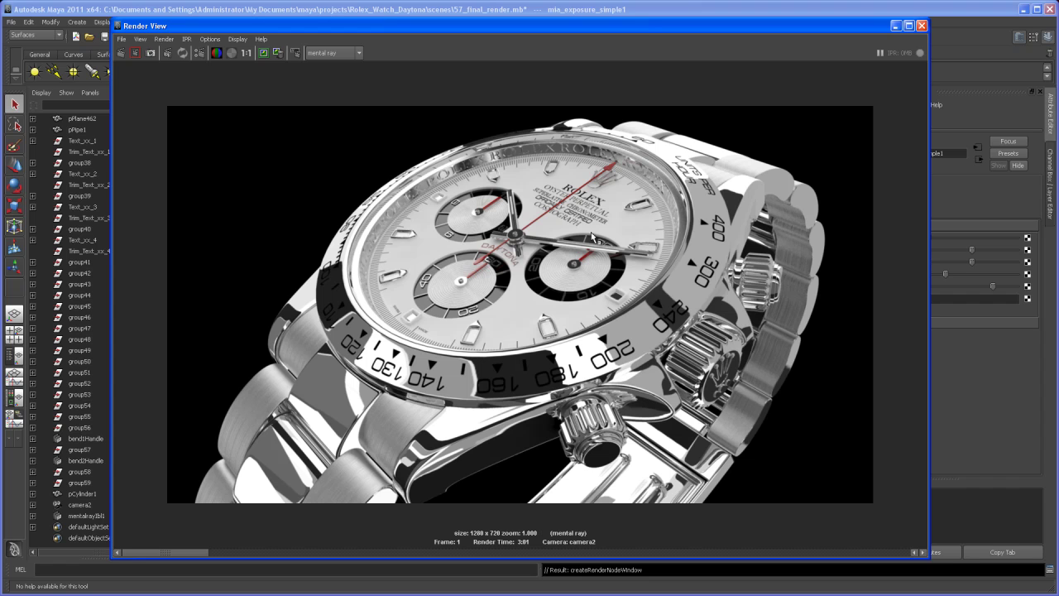
# - In Render Settings Quality, set the Framebuffer Data Type to RGB (Float) 3x32 Bit
pyautogui.click(200, 55)
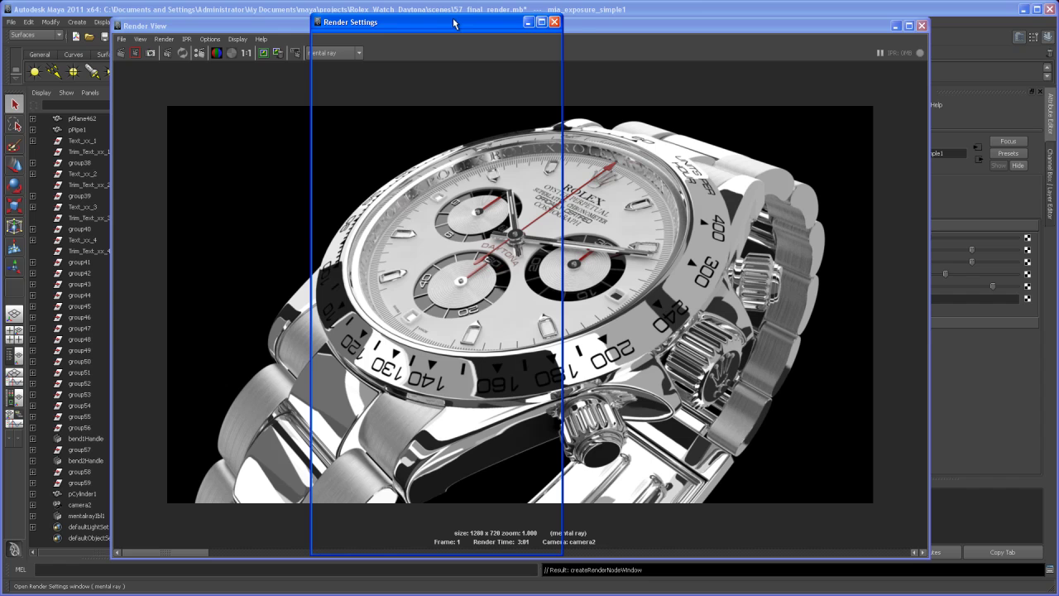
pyautogui.moveTo(455, 23); pyautogui.dragTo(637, 21)
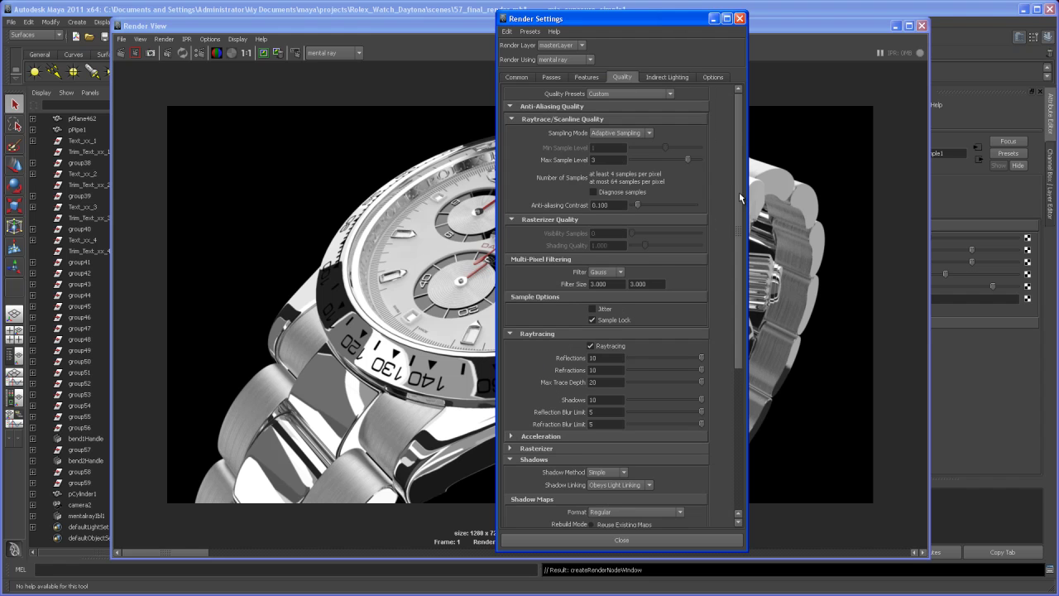
pyautogui.moveTo(750, 199); pyautogui.dragTo(749, 391)
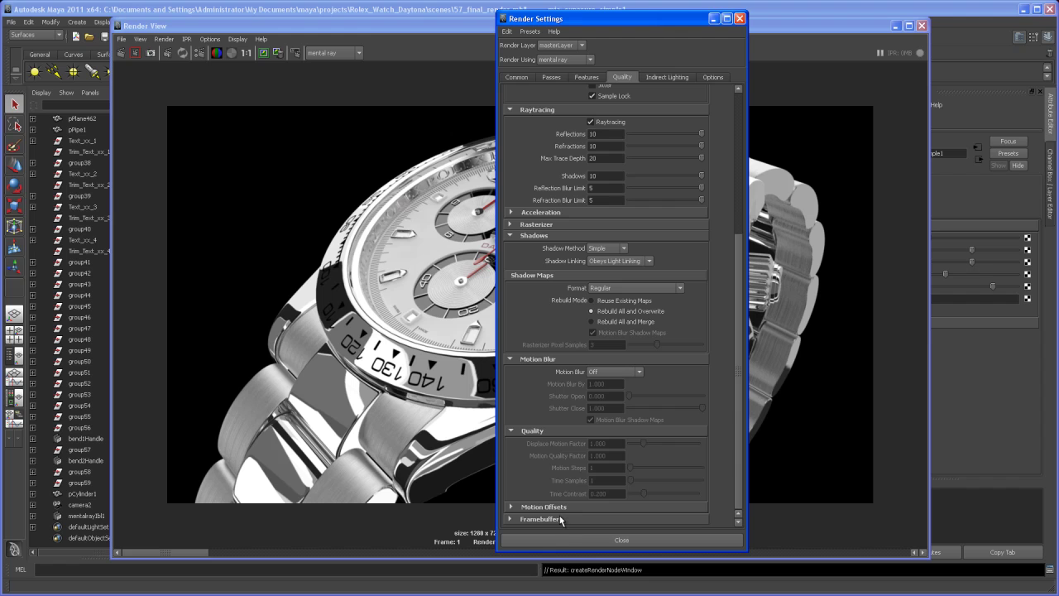
pyautogui.click(626, 517)
pyautogui.moveTo(740, 451); pyautogui.dragTo(741, 478)
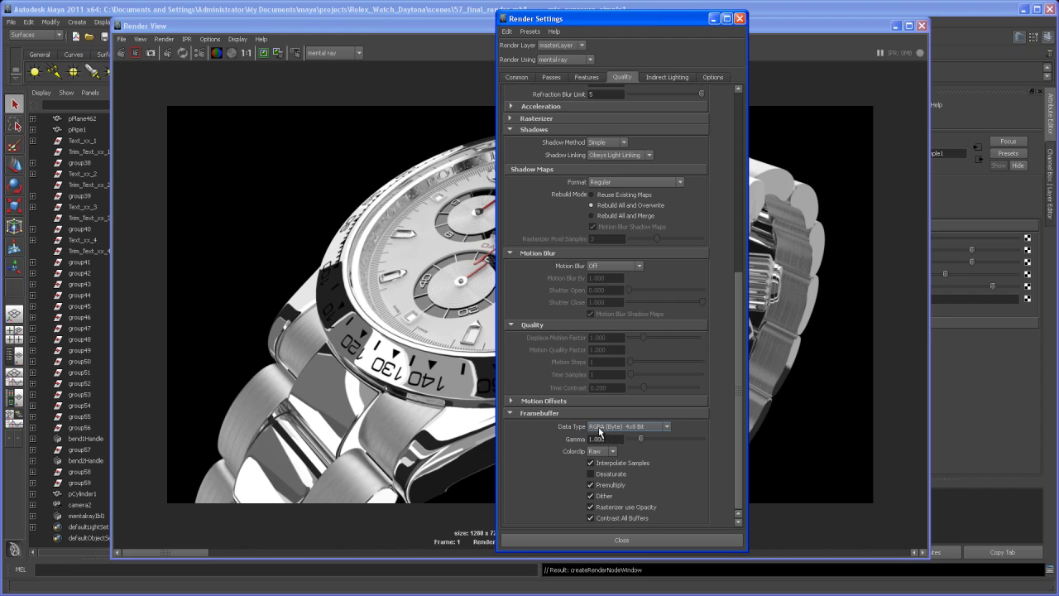
pyautogui.click(658, 430)
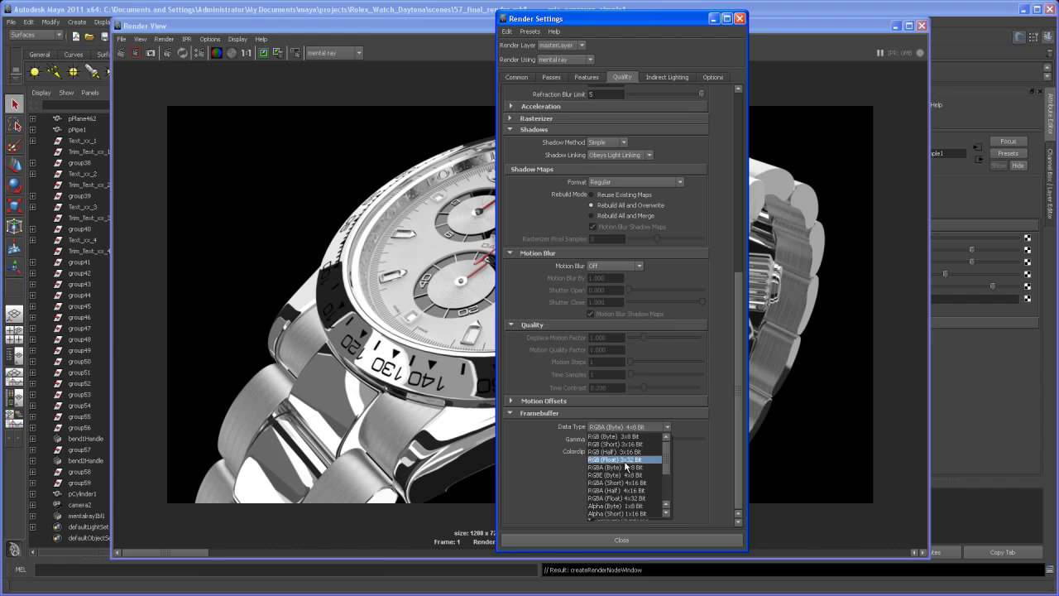
pyautogui.click(633, 460)
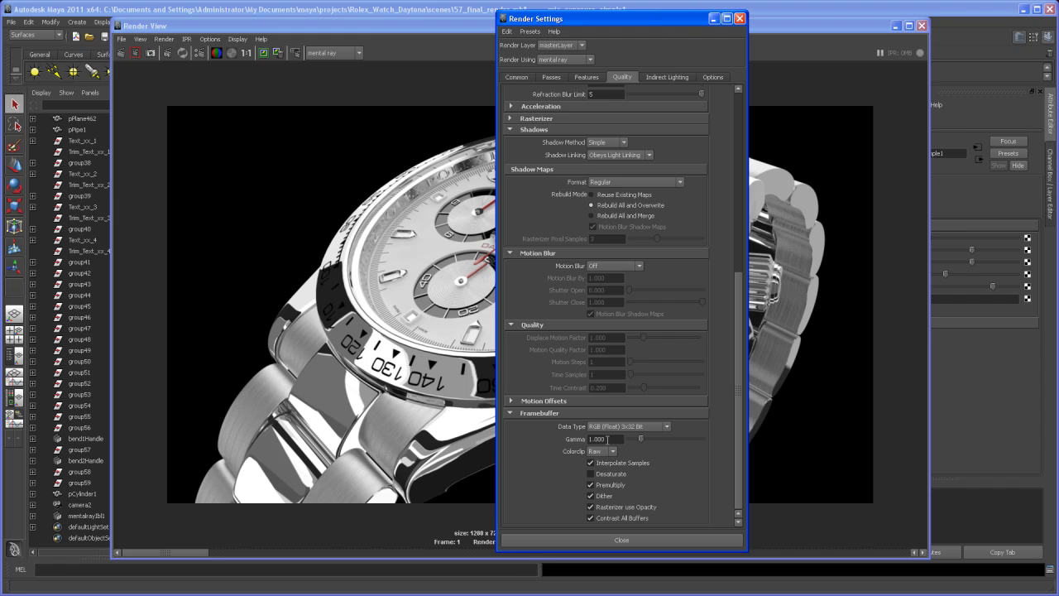
# - Set the framebuffer Gamma to 0.450
pyautogui.doubleClick(607, 439)
pyautogui.press('BackSpace')
pyautogui.press('Return')
pyautogui.scroll(3, 728, 262)
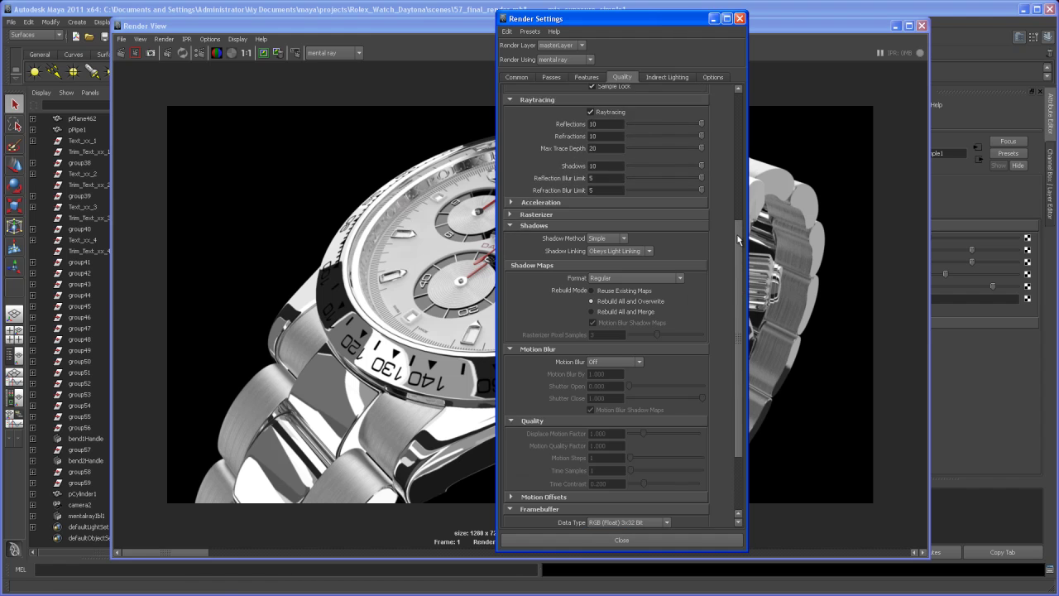
pyautogui.scroll(3, 729, 207)
pyautogui.scroll(3, 731, 149)
pyautogui.scroll(3, 731, 143)
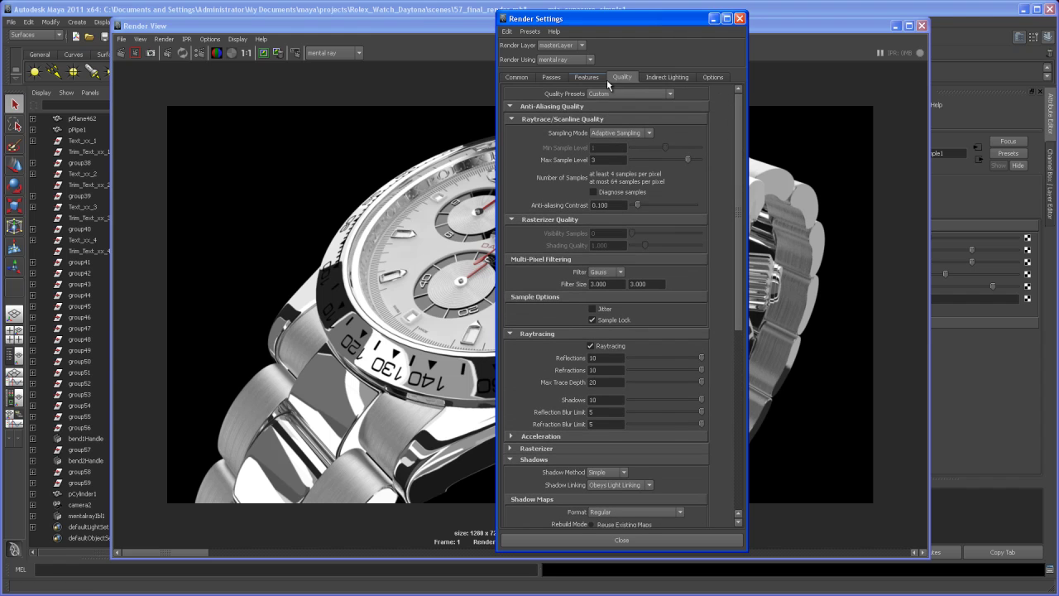
# - Choose OpenEXR (exr) as the Image format on the Common tab
pyautogui.click(523, 78)
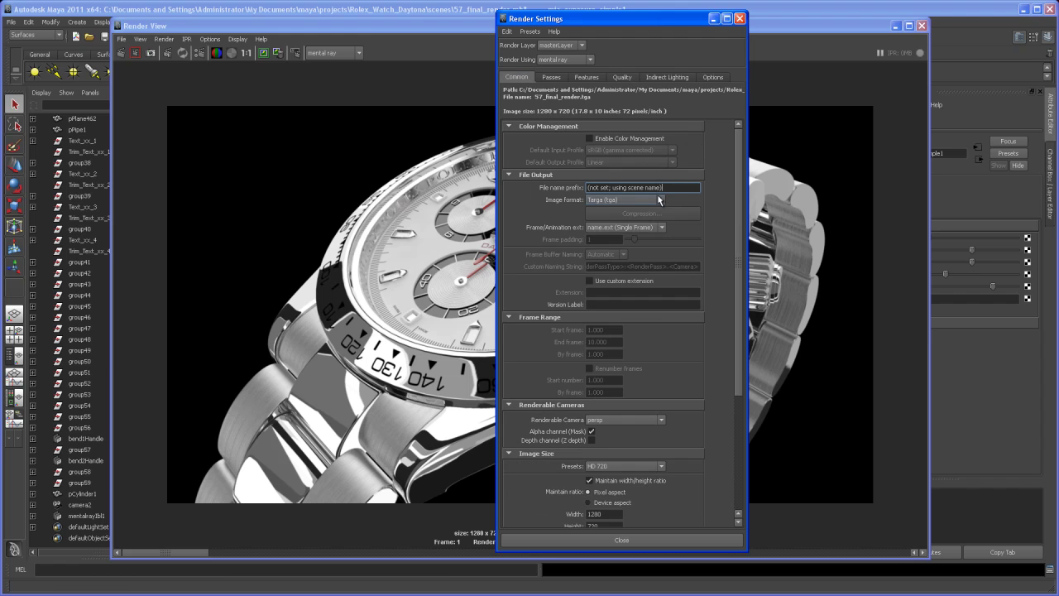
pyautogui.click(659, 200)
pyautogui.moveTo(659, 235); pyautogui.dragTo(659, 244)
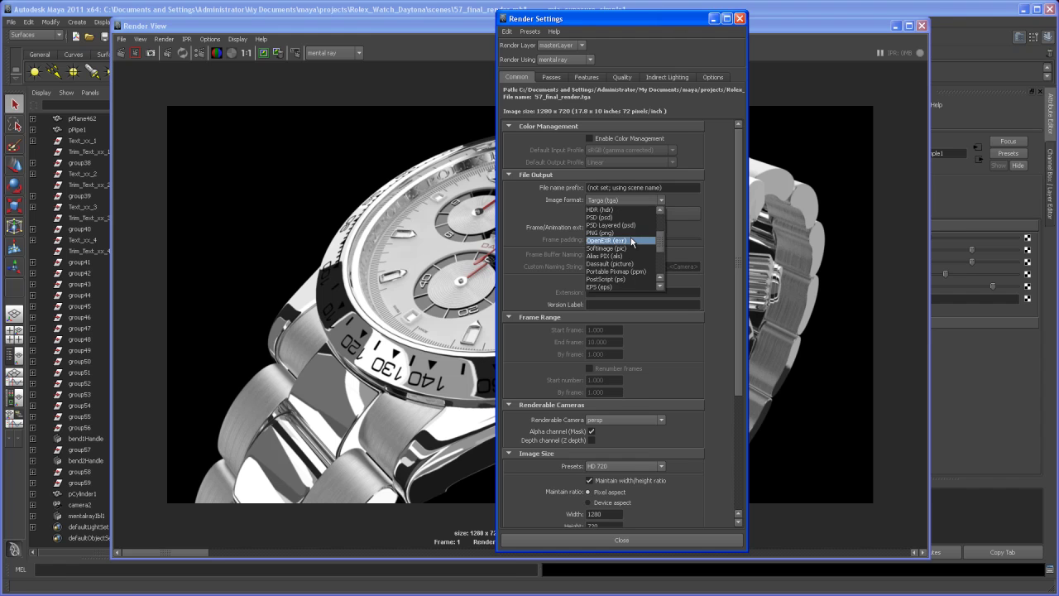
pyautogui.click(634, 240)
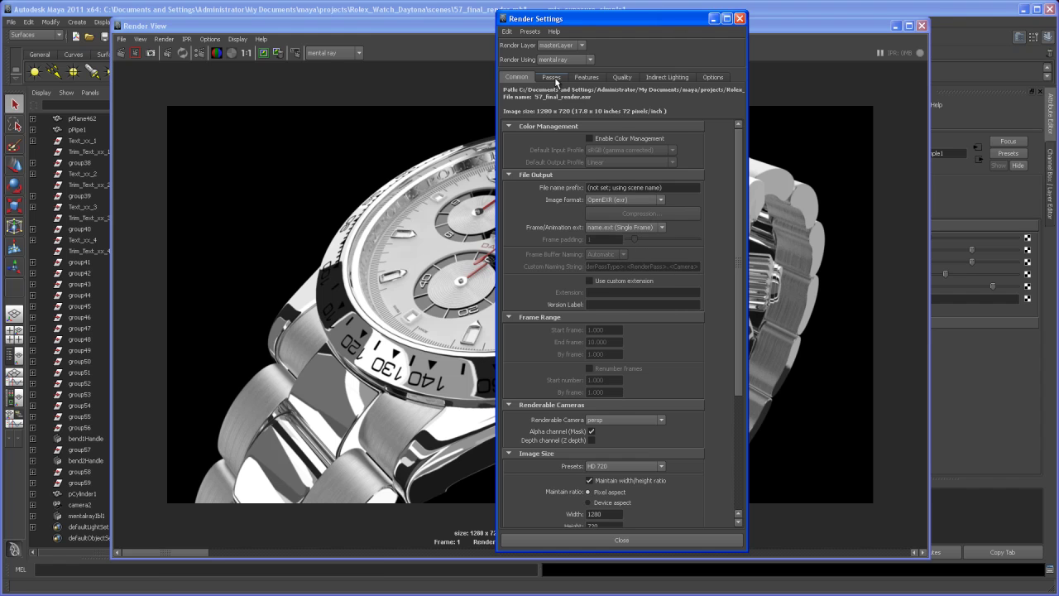
# - Set Final Gathering Tracing to 10 reflections, 10 refractions and max trace depth 20, then close
pyautogui.click(662, 77)
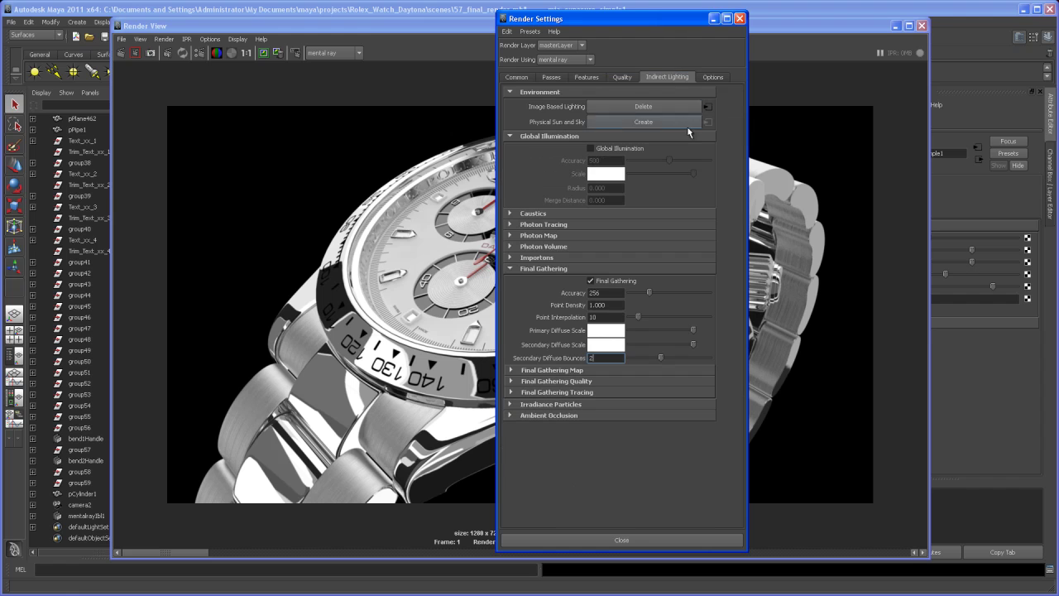
pyautogui.click(585, 384)
pyautogui.click(592, 443)
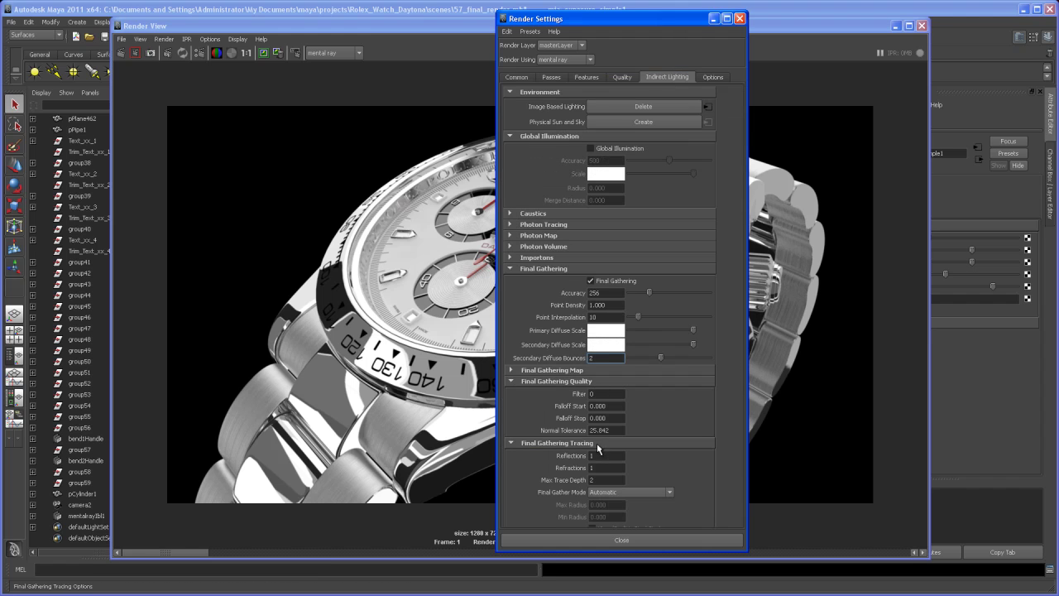
pyautogui.doubleClick(595, 456)
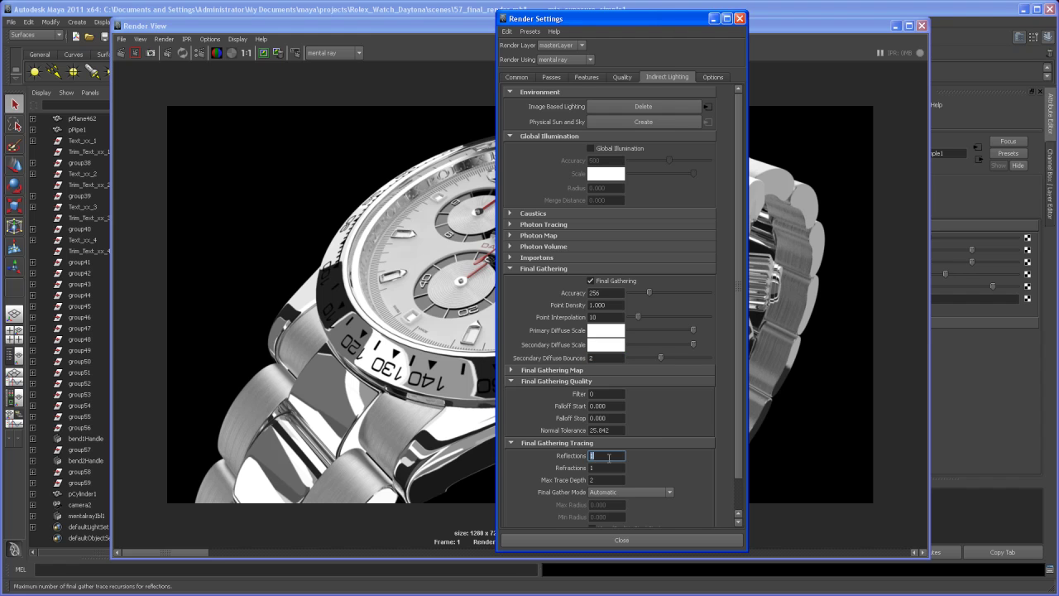
pyautogui.press('Tab')
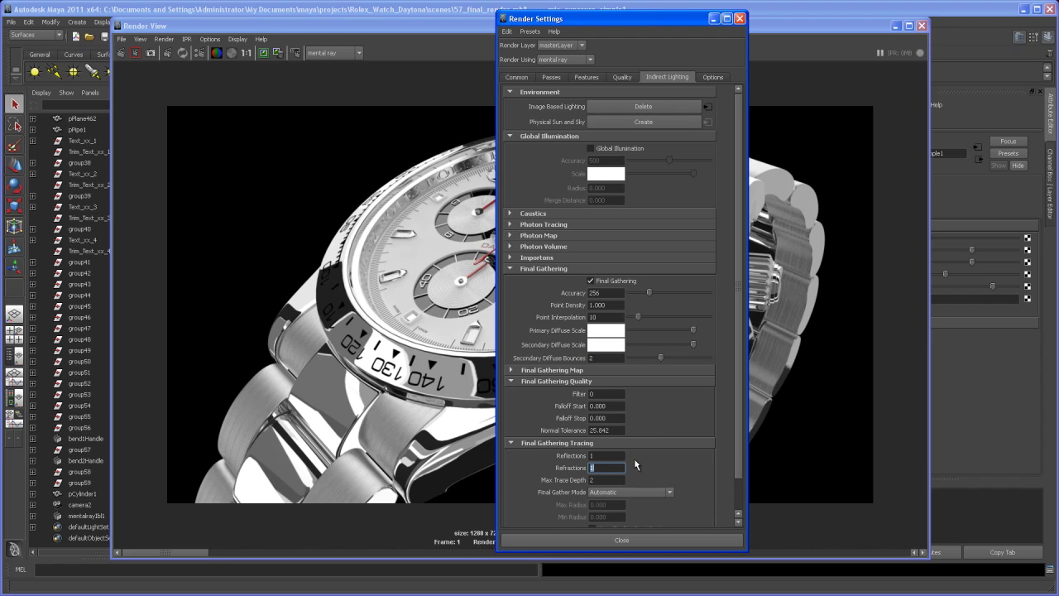
pyautogui.click(598, 456)
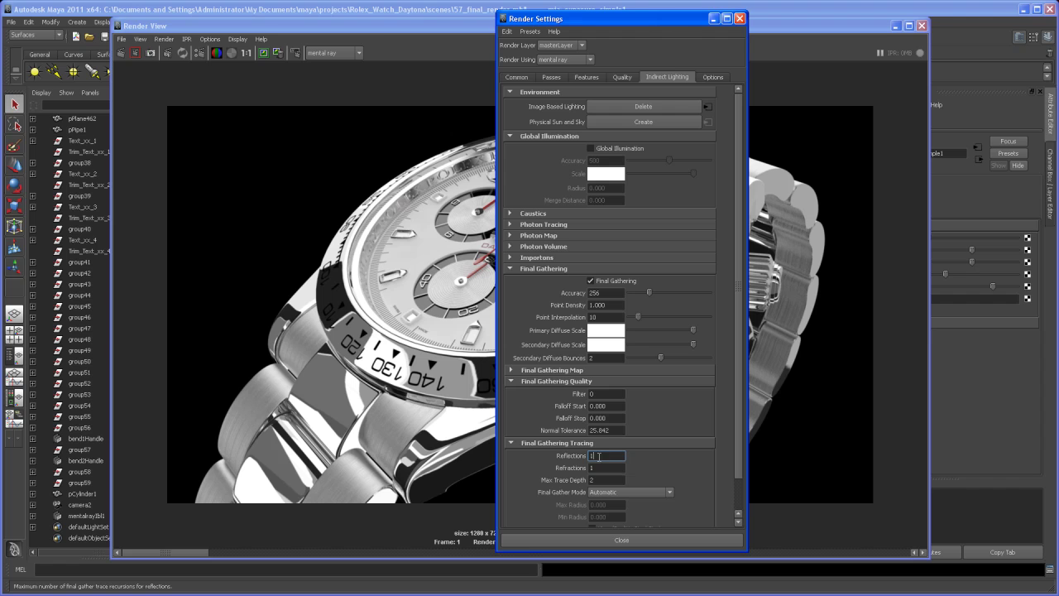
pyautogui.write('0')
pyautogui.press('Tab')
pyautogui.press('Tab')
pyautogui.write('0')
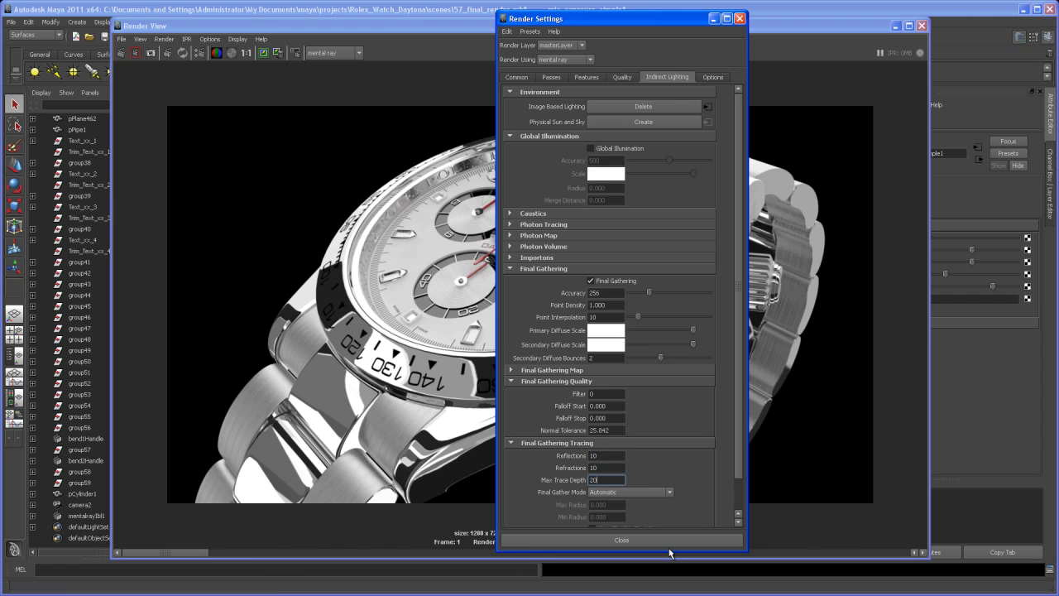
pyautogui.click(662, 539)
# - Keep the latest render and step back and forth through stored renders to compare them
pyautogui.click(261, 53)
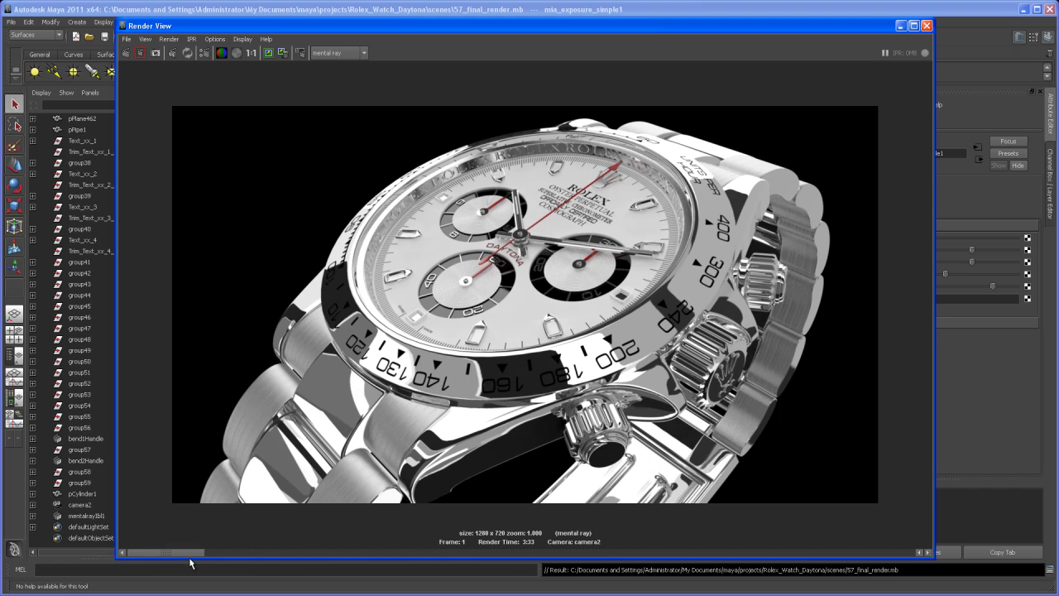
pyautogui.click(203, 553)
pyautogui.click(204, 553)
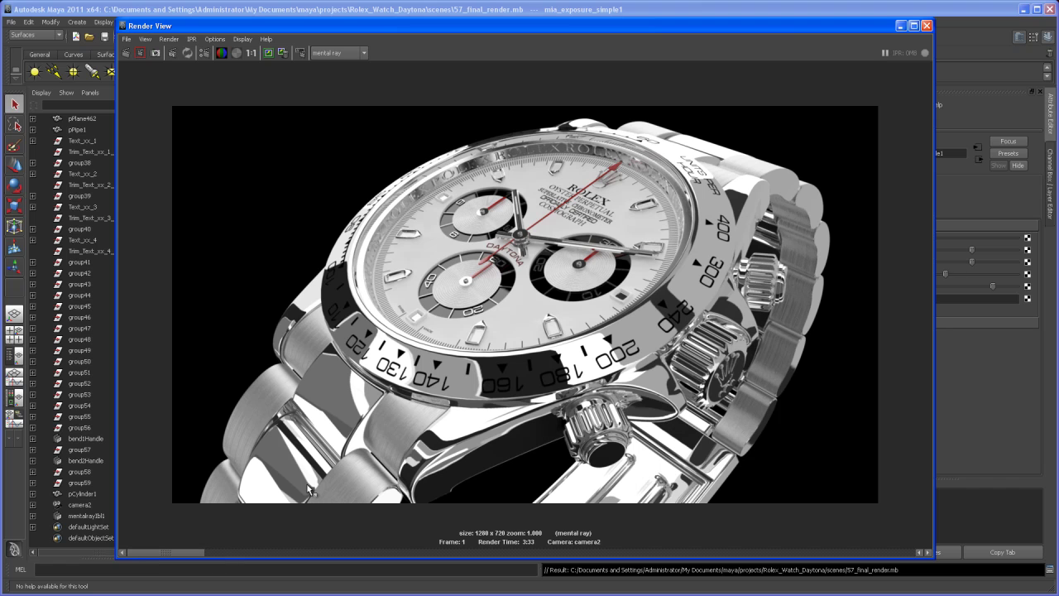